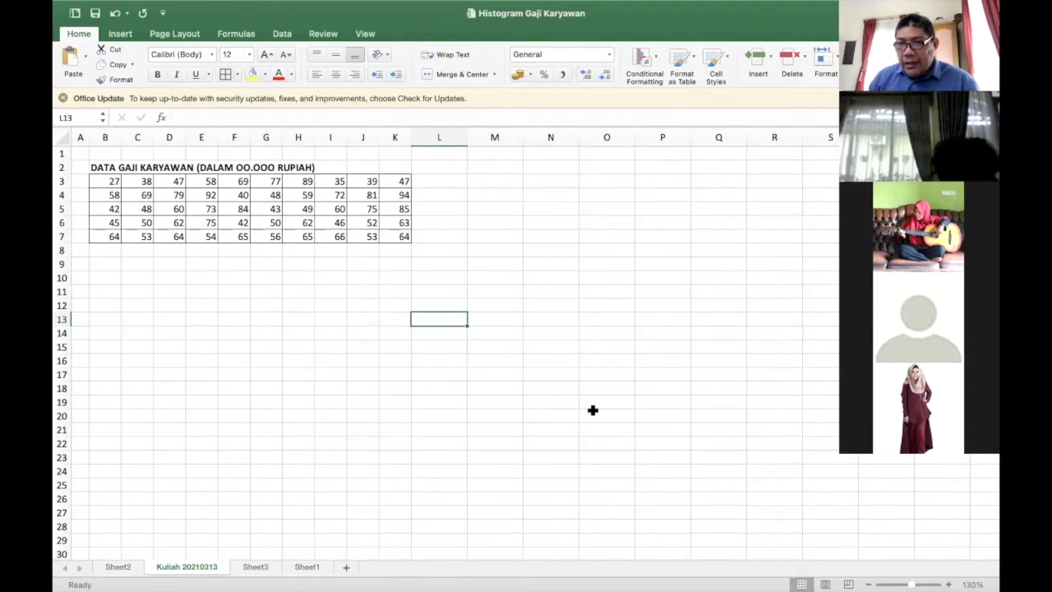
# Step: Enter the label "n:" in cell B10, below the employee salary data
pyautogui.click(102, 277)
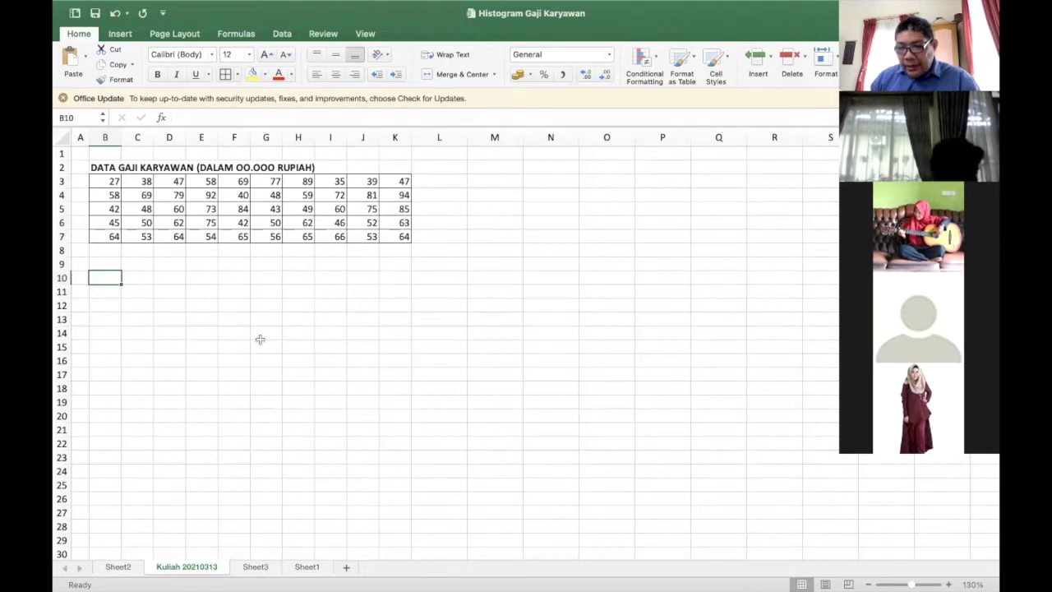
pyautogui.write('n')
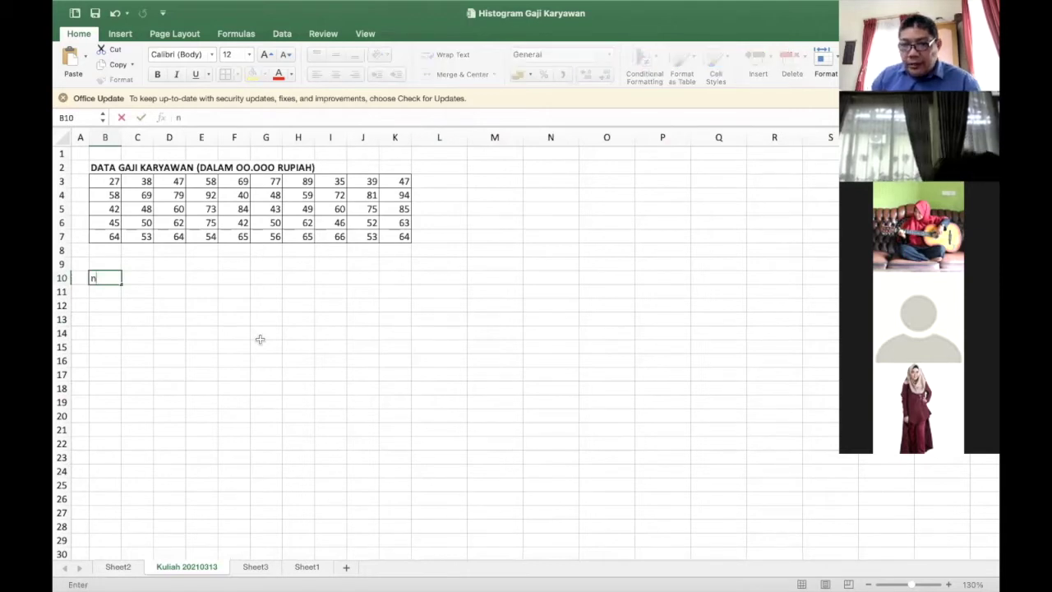
pyautogui.write(':')
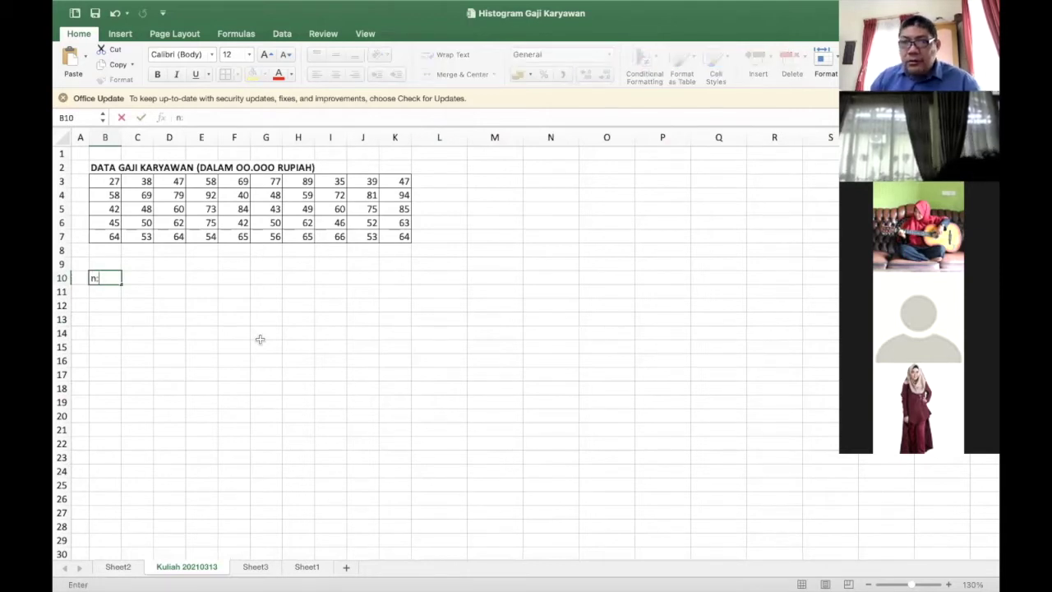
pyautogui.press('Tab')
pyautogui.press('Tab')
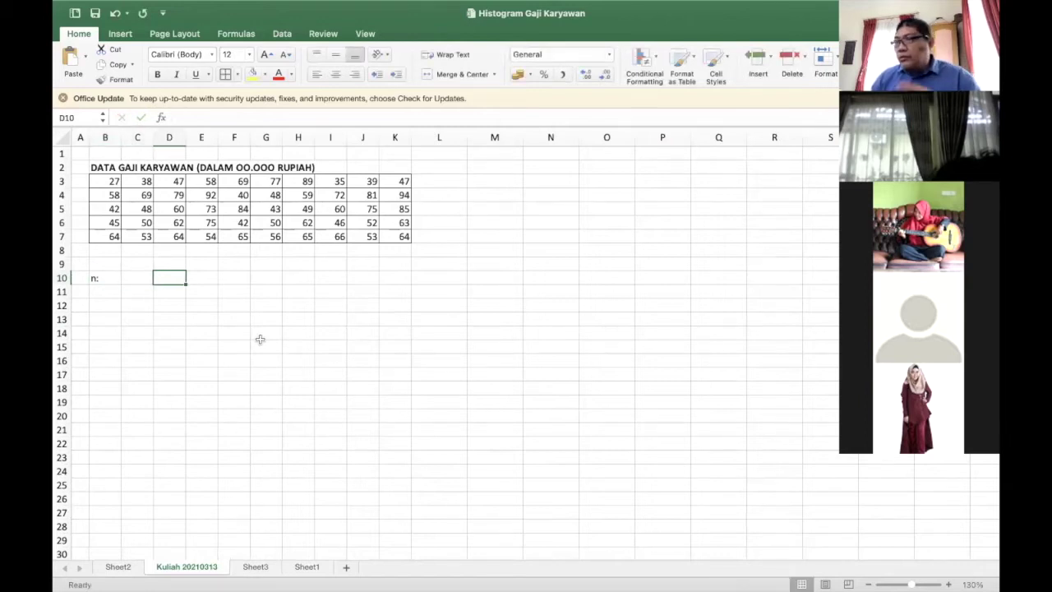
pyautogui.press('Right')
pyautogui.press('Left')
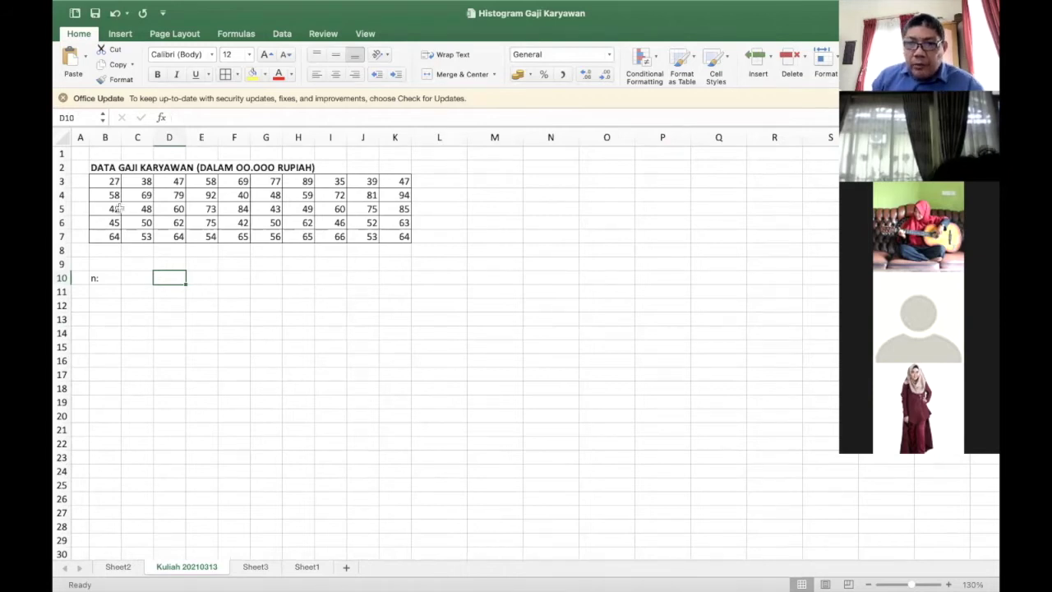
# Step: Check the count of the salary values in B3:K7 and enter 50 in D10 as n
pyautogui.click(103, 182)
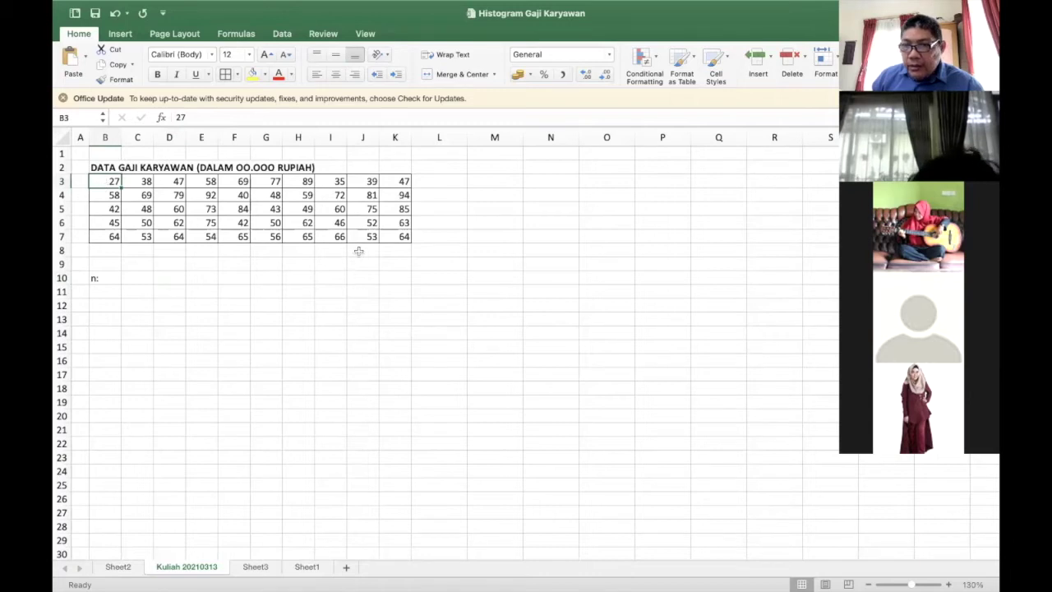
pyautogui.keyDown('shift'); pyautogui.click(405, 238); pyautogui.keyUp('shift')
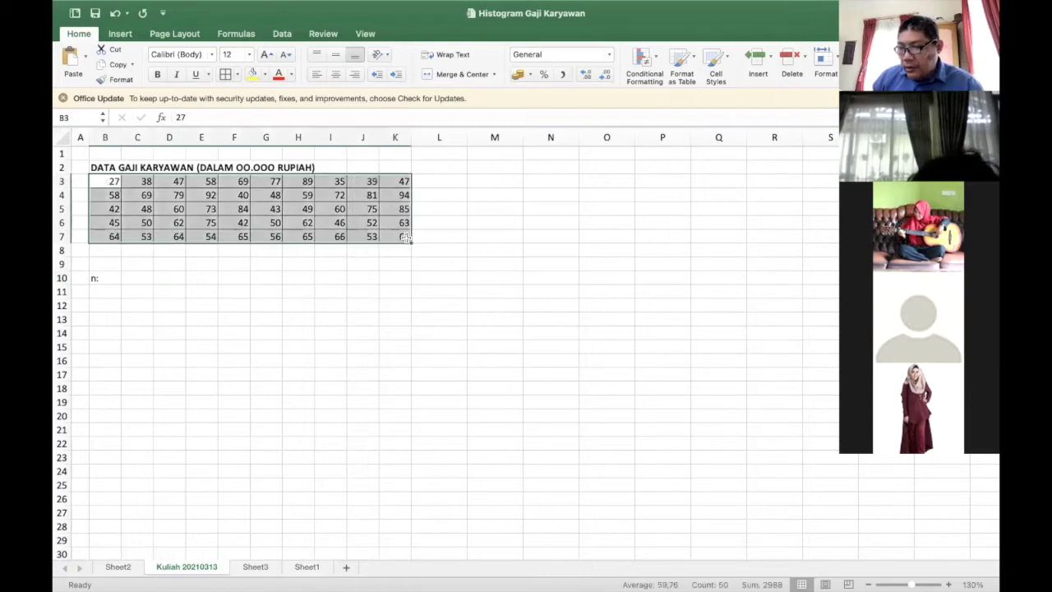
pyautogui.moveTo(636, 24)
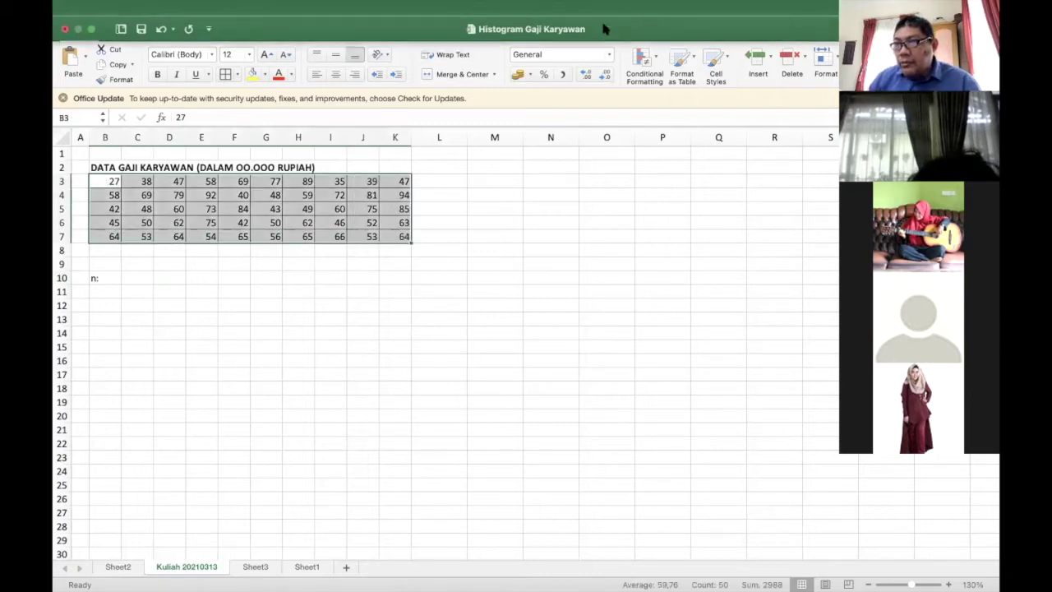
pyautogui.moveTo(719, 570)
pyautogui.mouseDown()
pyautogui.moveTo(734, 576)
pyautogui.moveTo(726, 569)
pyautogui.mouseUp()
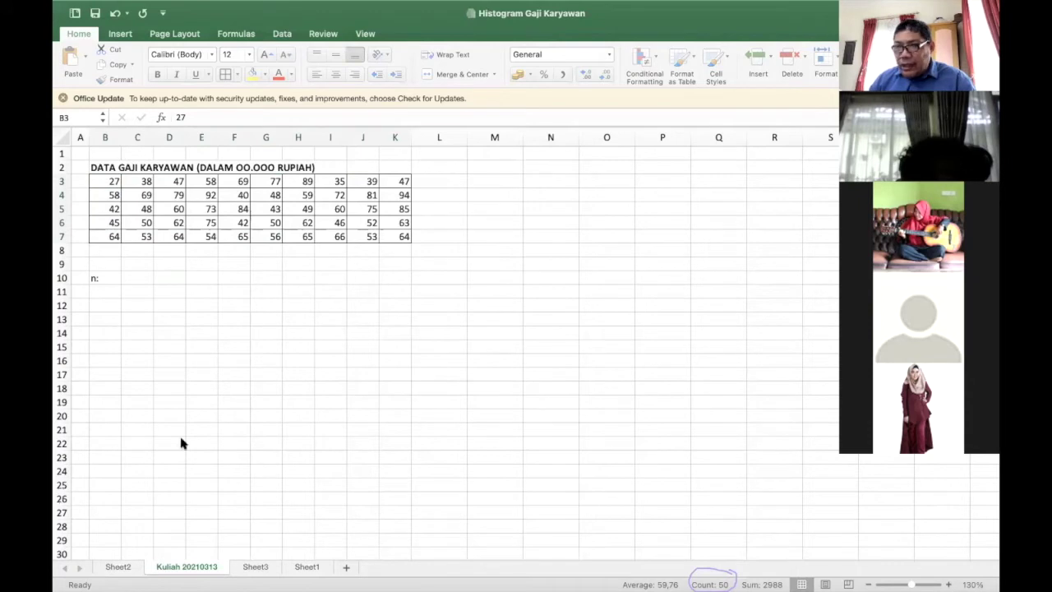
pyautogui.click(169, 277)
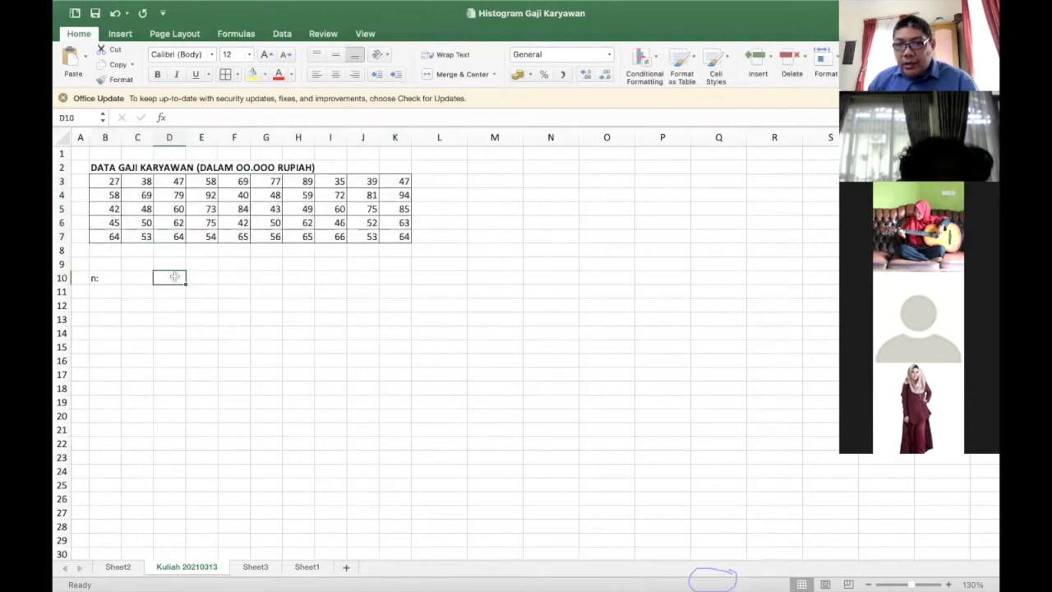
pyautogui.write('50')
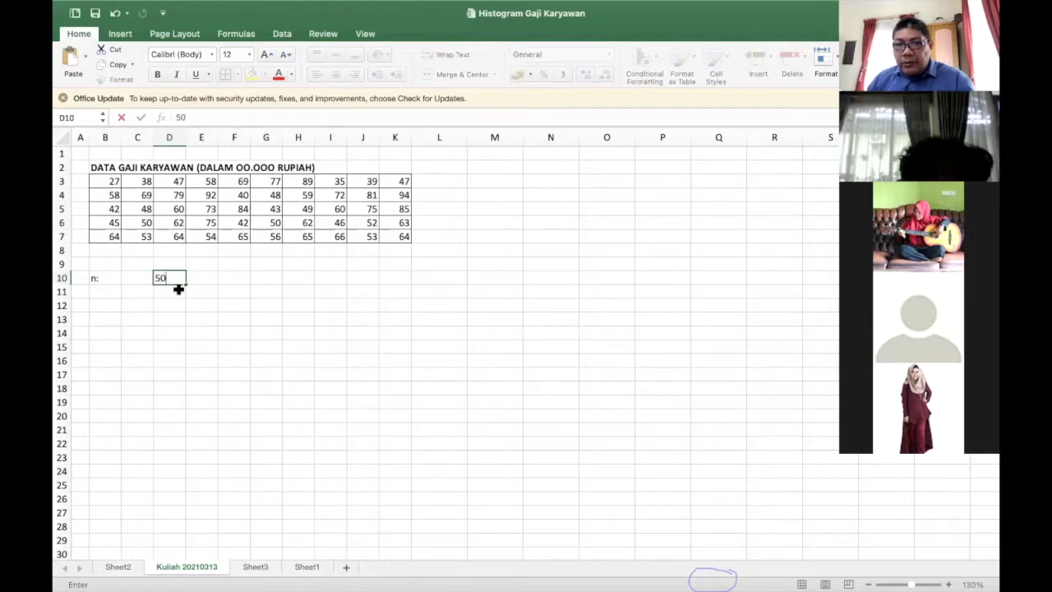
pyautogui.press('Return')
# Step: Add the labels "Max:" in B11 and "Min:" in B12 below the n label
pyautogui.click(112, 293)
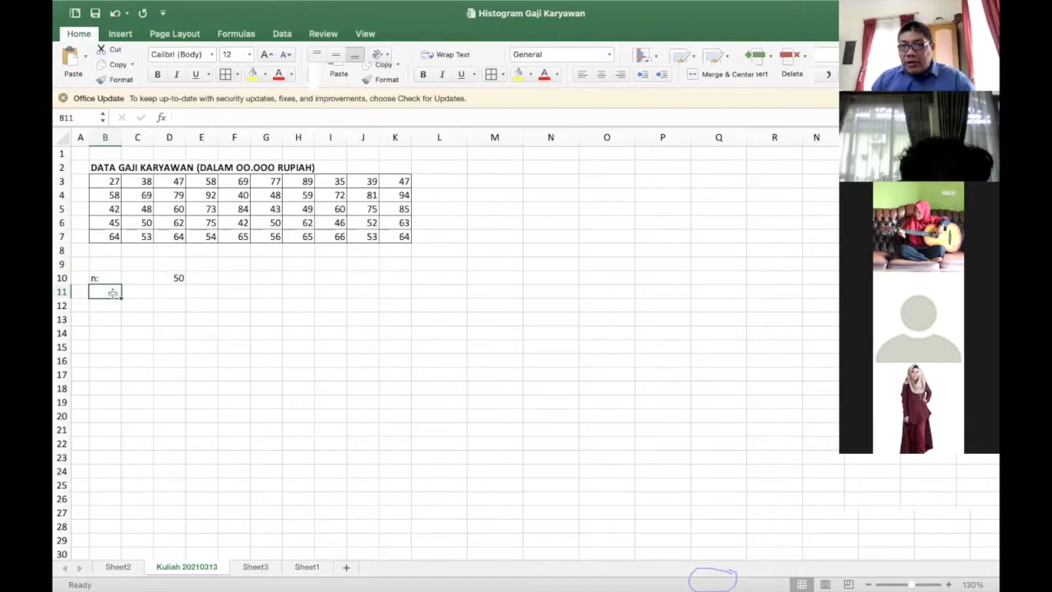
pyautogui.write('Max;')
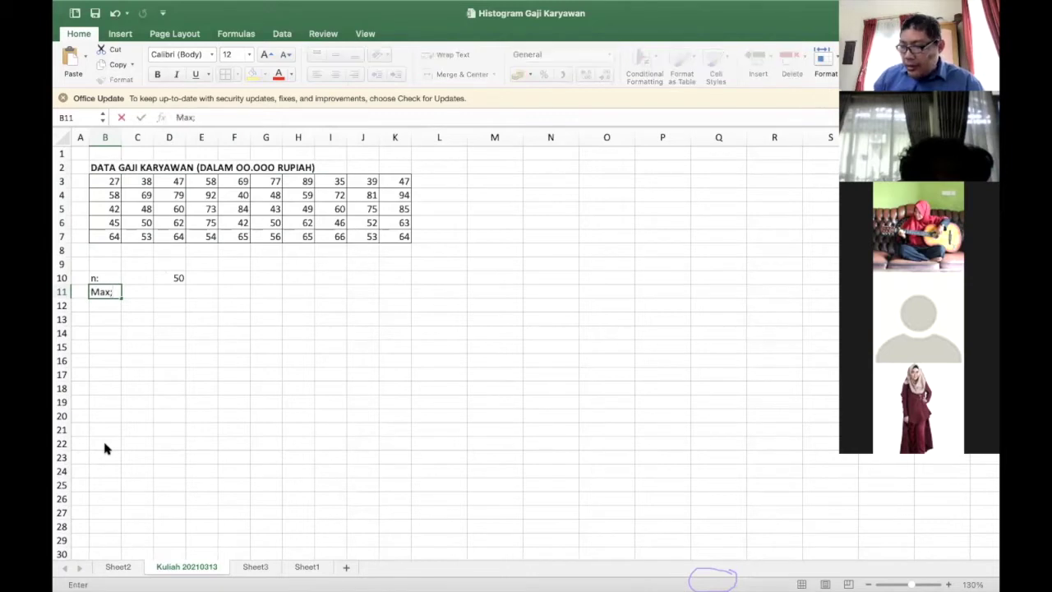
pyautogui.press('BackSpace')
pyautogui.write(':')
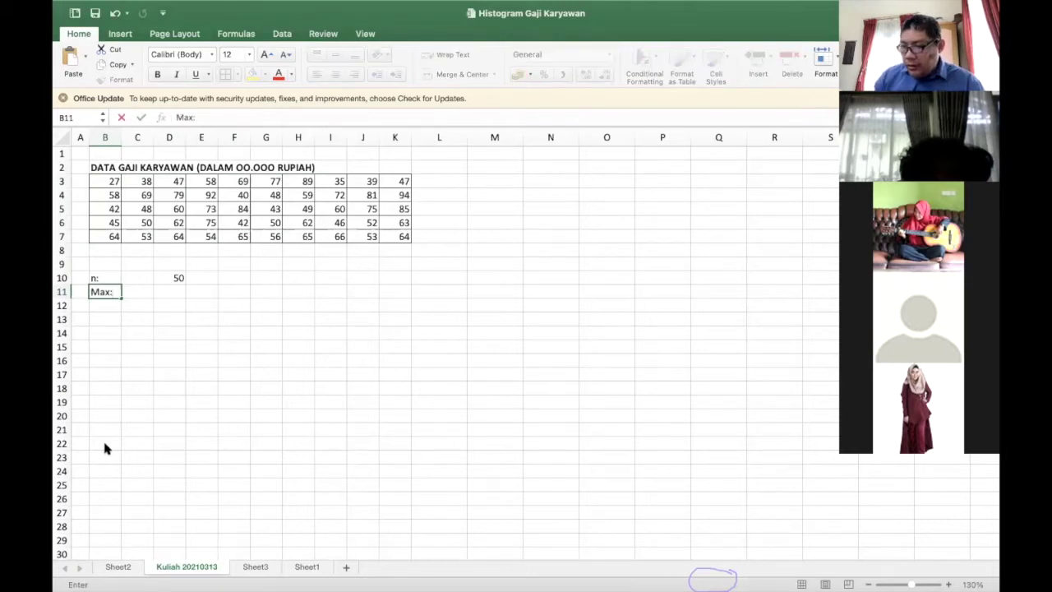
pyautogui.press('Return')
pyautogui.write('Min')
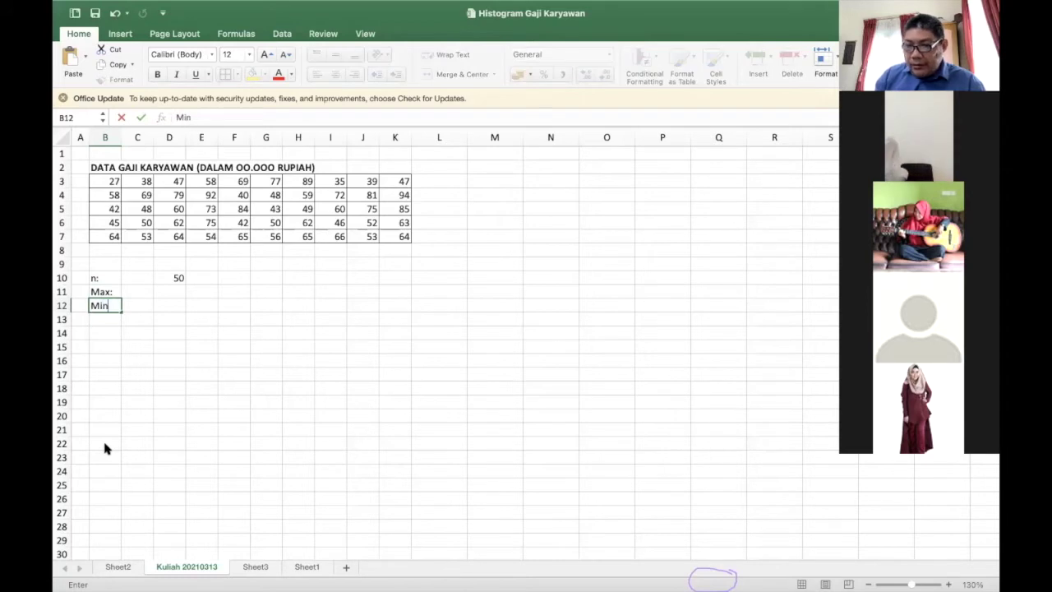
pyautogui.press('Tab')
# Step: Calculate the highest salary in D11 with the formula =MAX(B3:K7)
pyautogui.press('Tab')
pyautogui.press('Up')
pyautogui.press('Up')
pyautogui.press('Down')
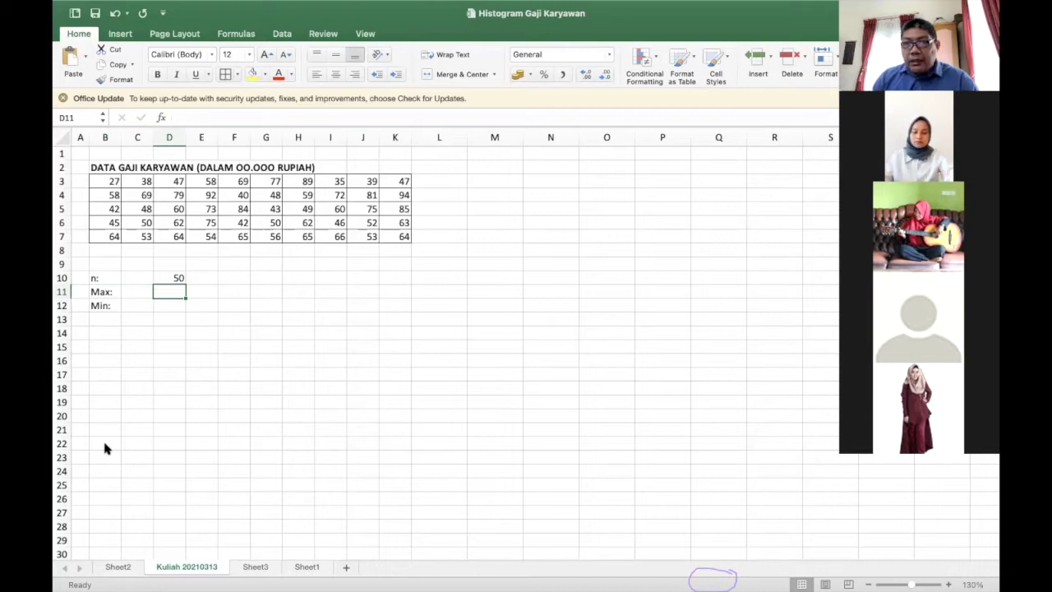
pyautogui.write('=')
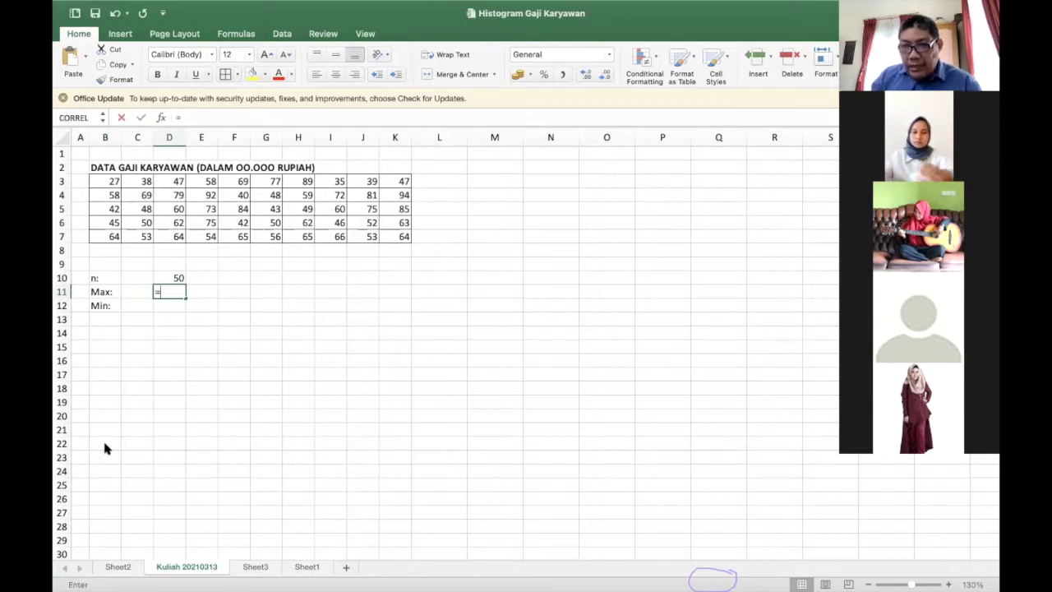
pyautogui.write('max(')
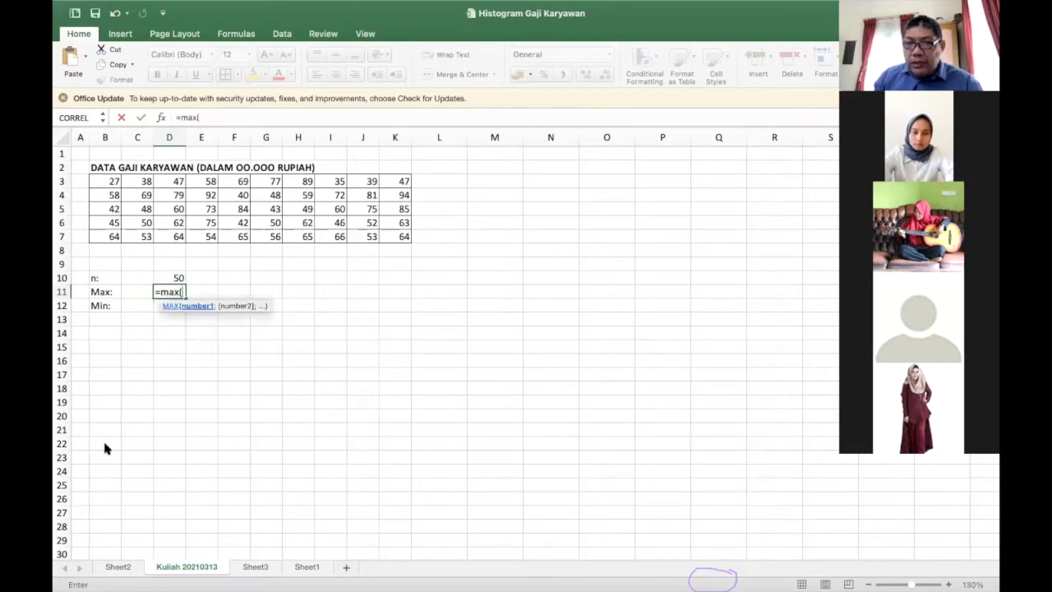
pyautogui.click(109, 181)
pyautogui.moveTo(130, 195); pyautogui.dragTo(417, 286)
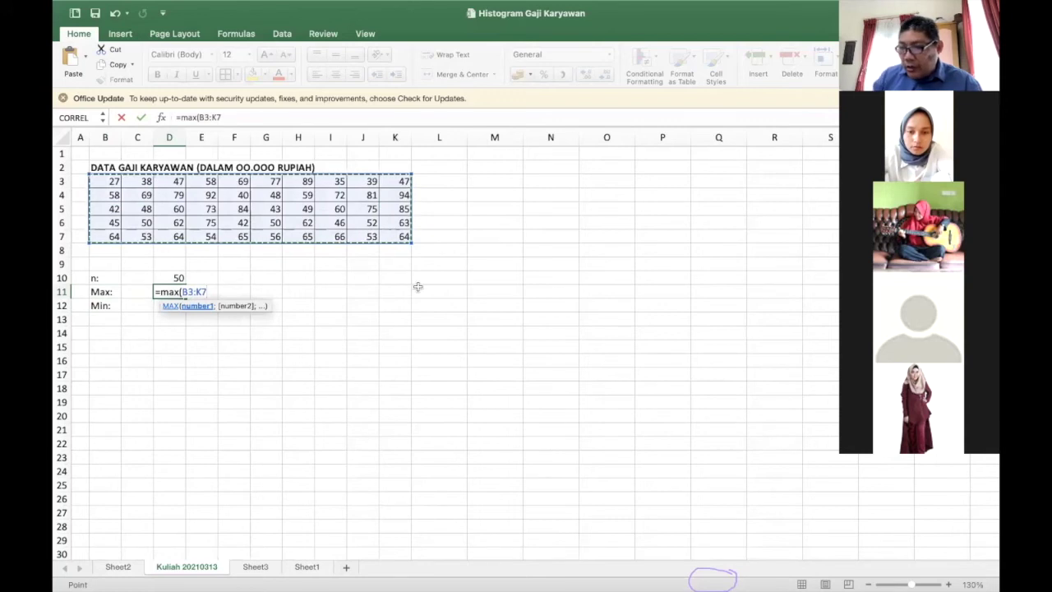
pyautogui.write(')')
pyautogui.press('Return')
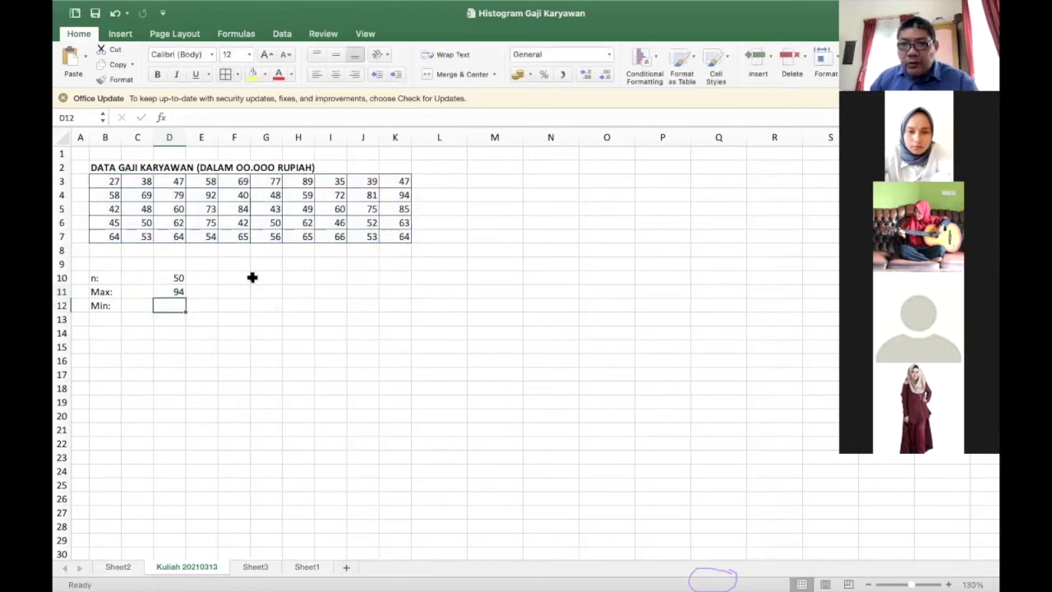
pyautogui.click(179, 291)
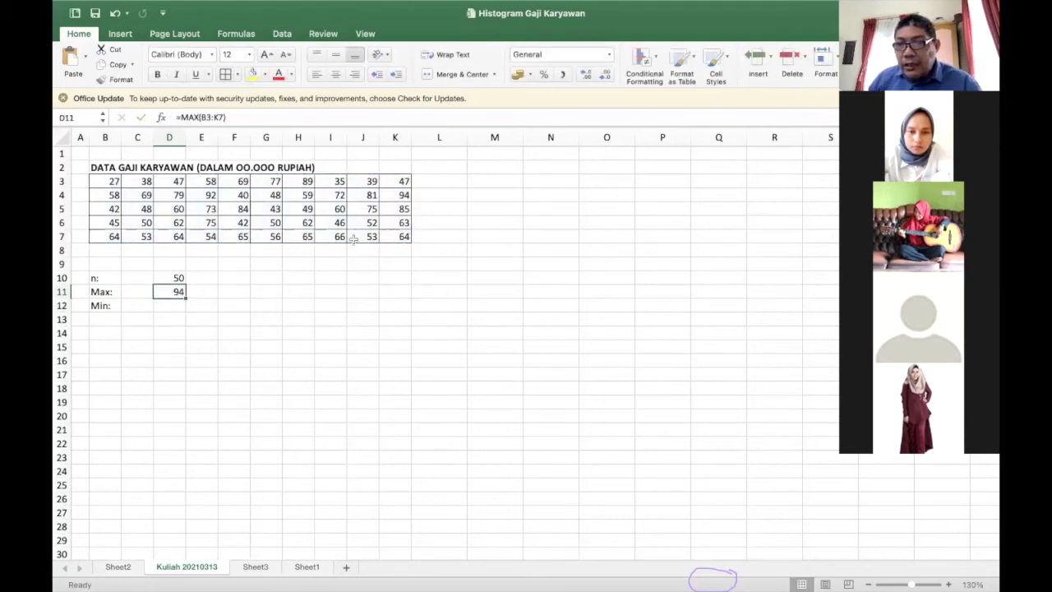
# Step: Calculate the lowest salary in D12 with the formula =MIN(B3:K7)
pyautogui.click(169, 306)
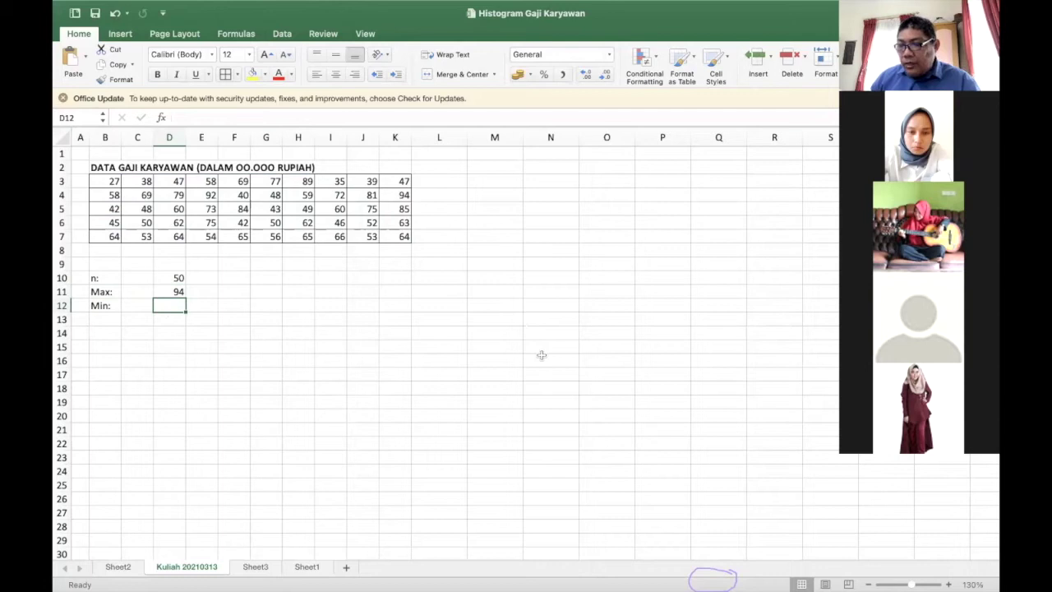
pyautogui.write('=min')
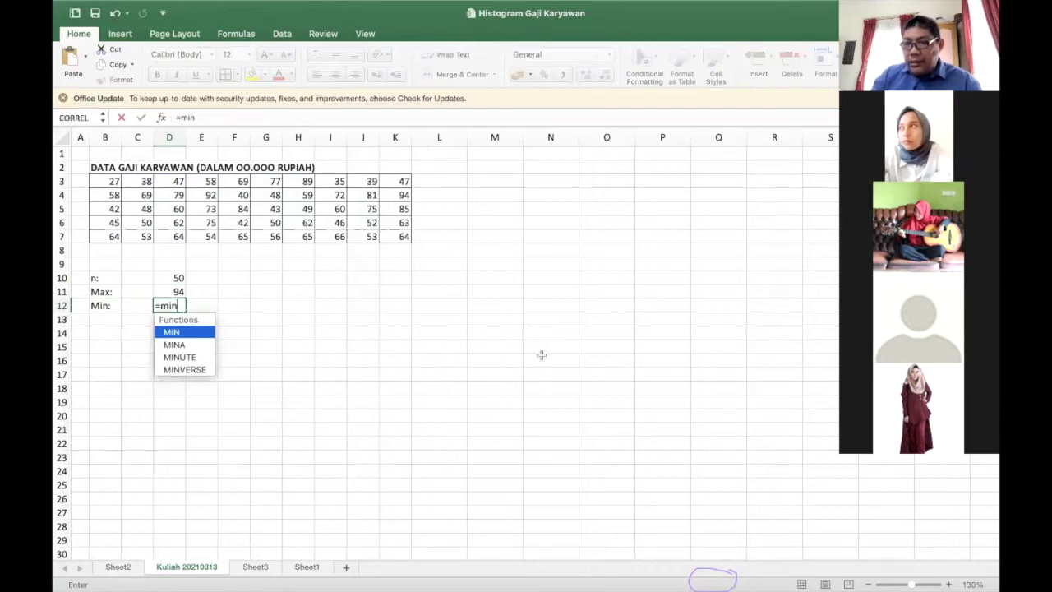
pyautogui.write('(')
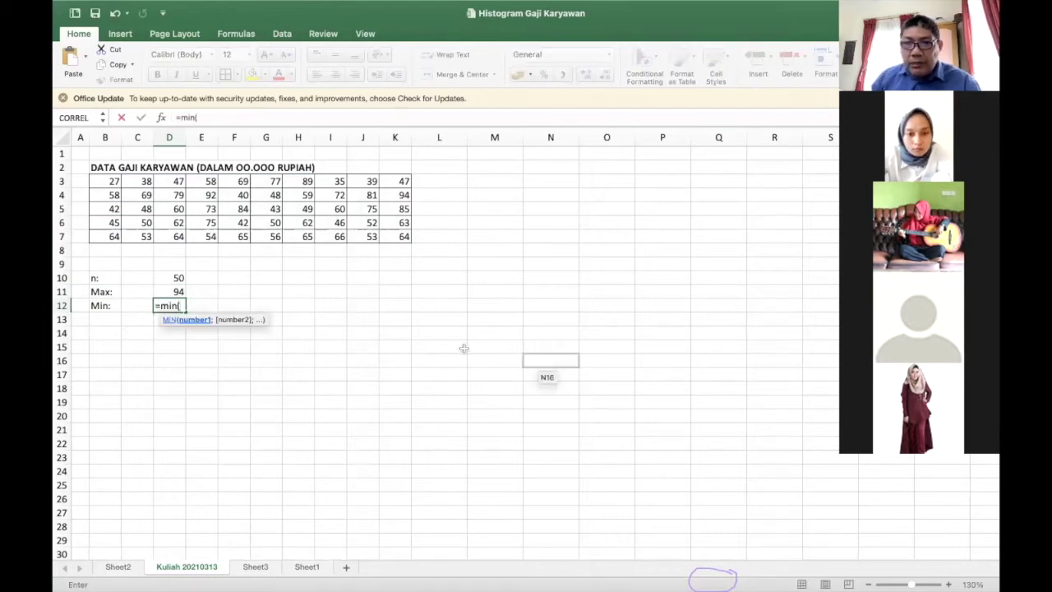
pyautogui.moveTo(103, 181); pyautogui.dragTo(391, 236)
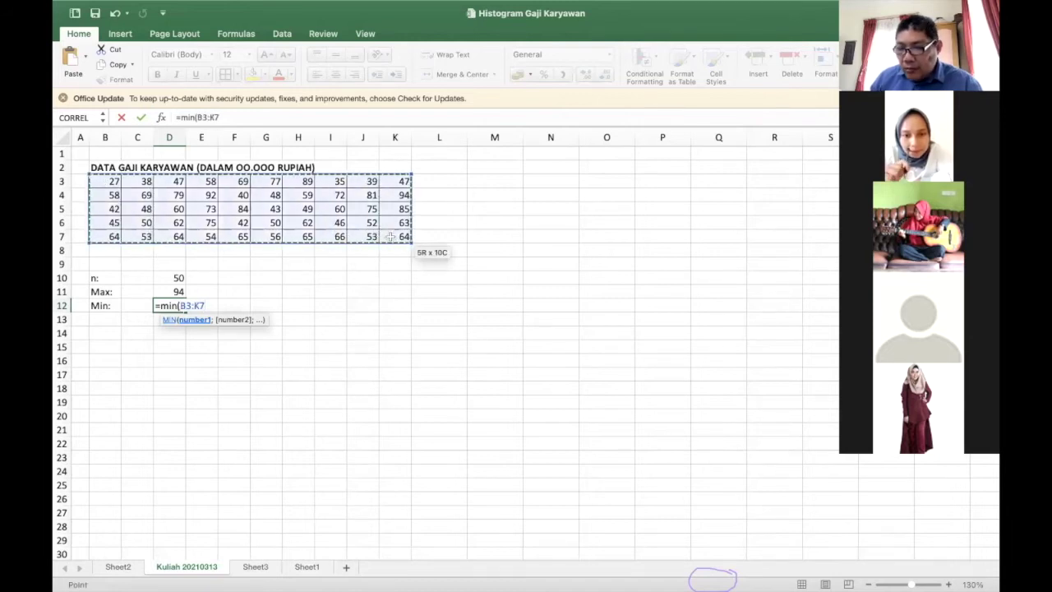
pyautogui.write(')')
pyautogui.press('Return')
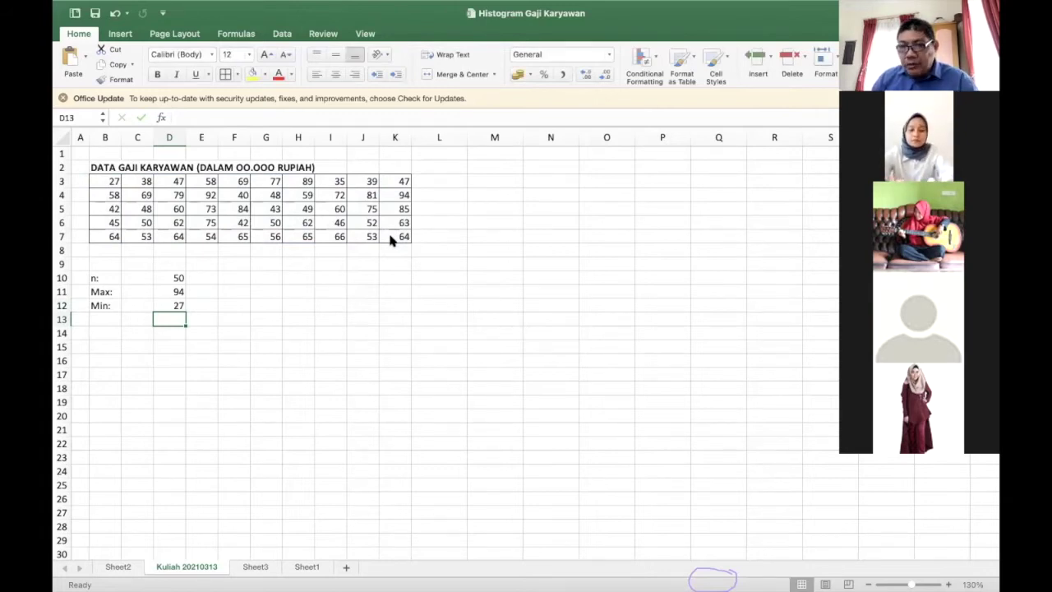
# Step: Add the label "Range:" in B13 below the Min label
pyautogui.press('Left')
pyautogui.press('Left')
pyautogui.write('Range:')
pyautogui.press('Right')
# Step: Calculate the range in D13 by subtracting the minimum from the maximum with =D11-D12
pyautogui.press('Right')
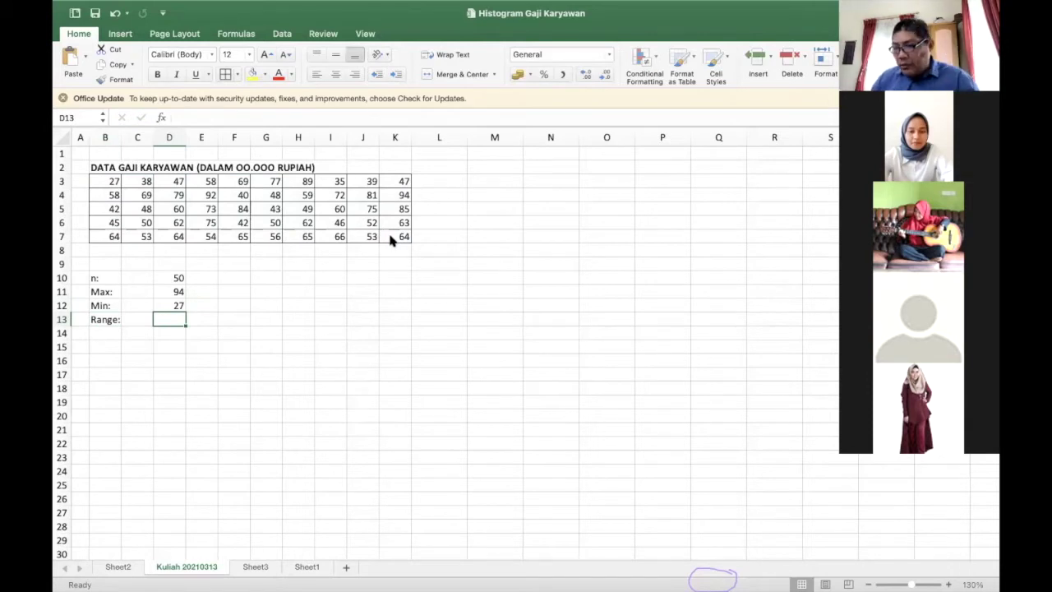
pyautogui.write('=')
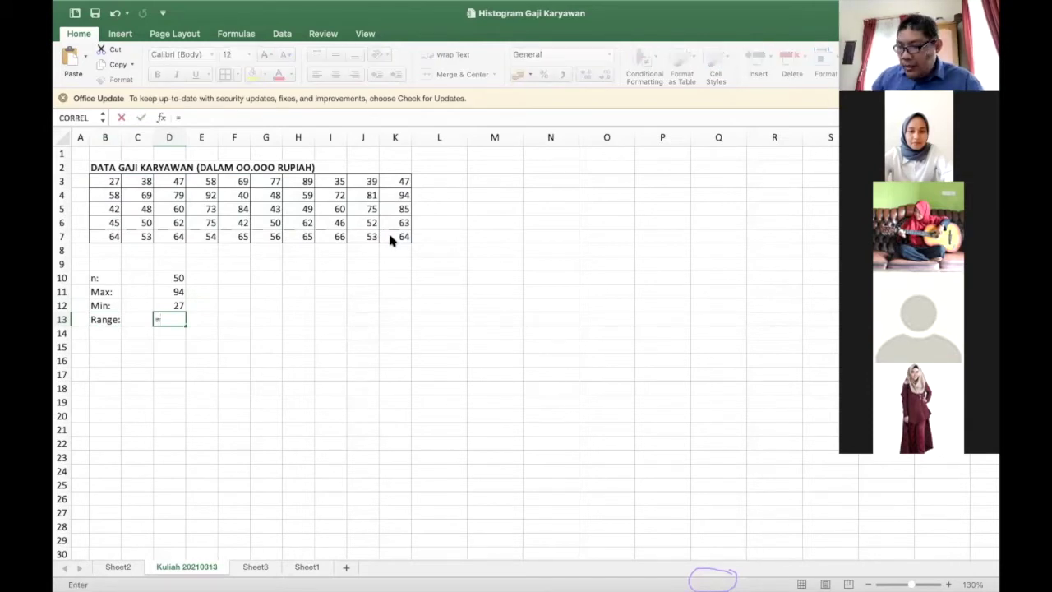
pyautogui.press('Up')
pyautogui.press('Up')
pyautogui.write('-')
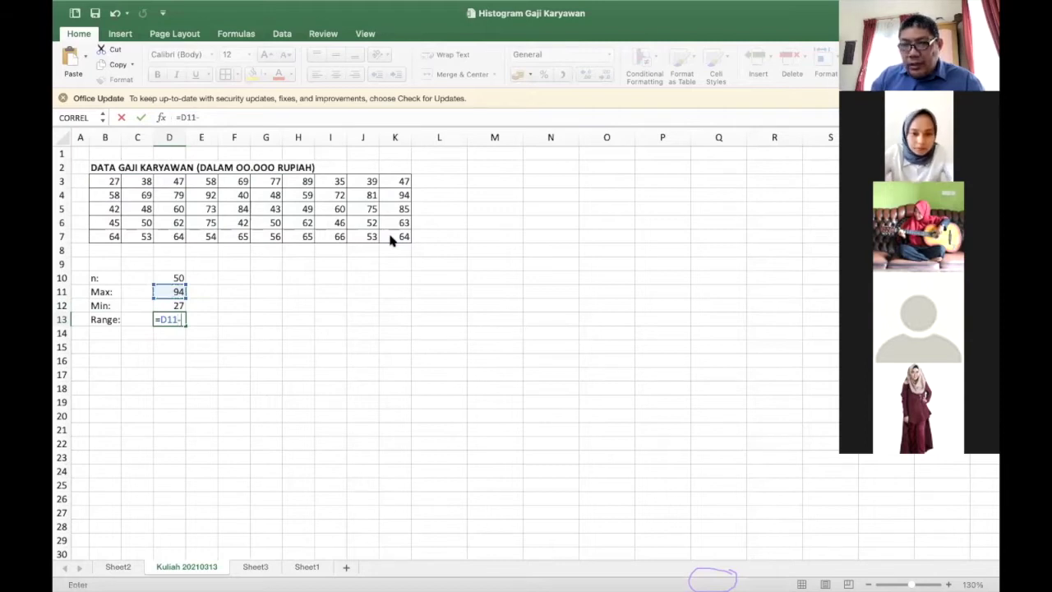
pyautogui.press('Up')
pyautogui.press('Return')
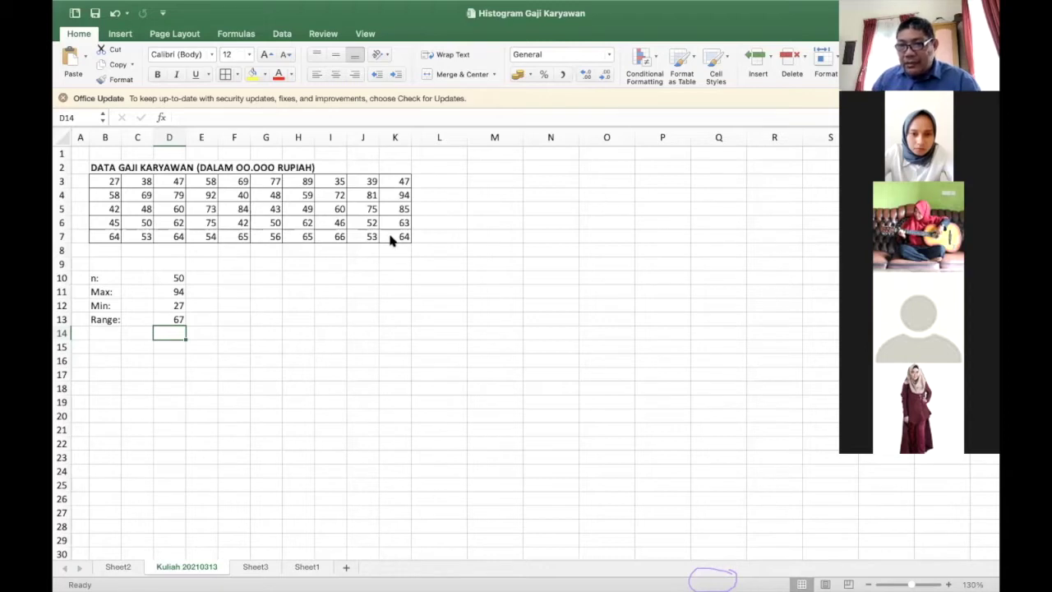
# Step: Add the label "BK:" in B14 and select cell D14 for its value
pyautogui.press('Left')
pyautogui.press('Left')
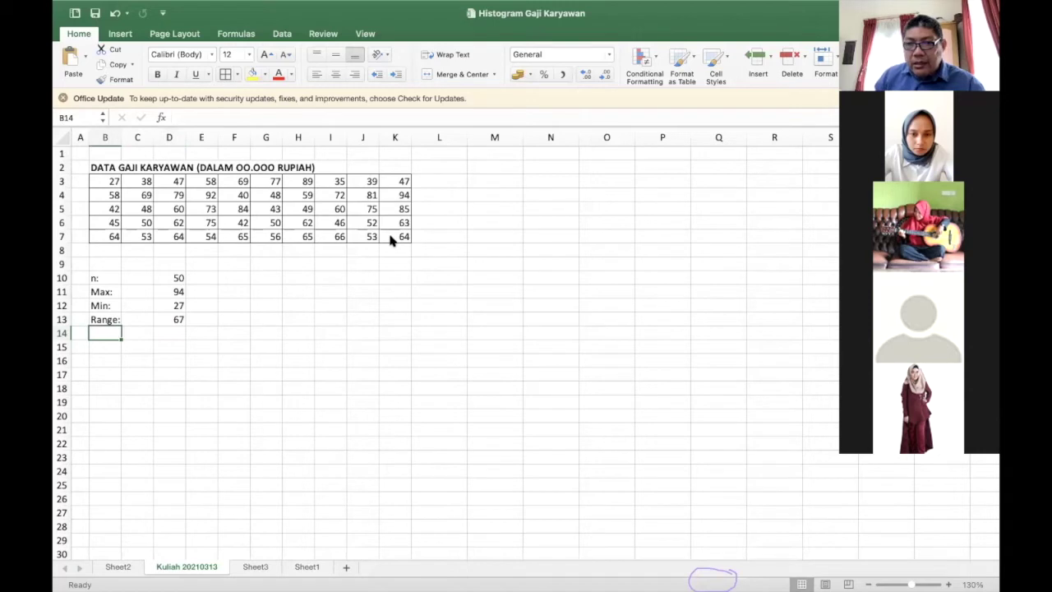
pyautogui.write('BK')
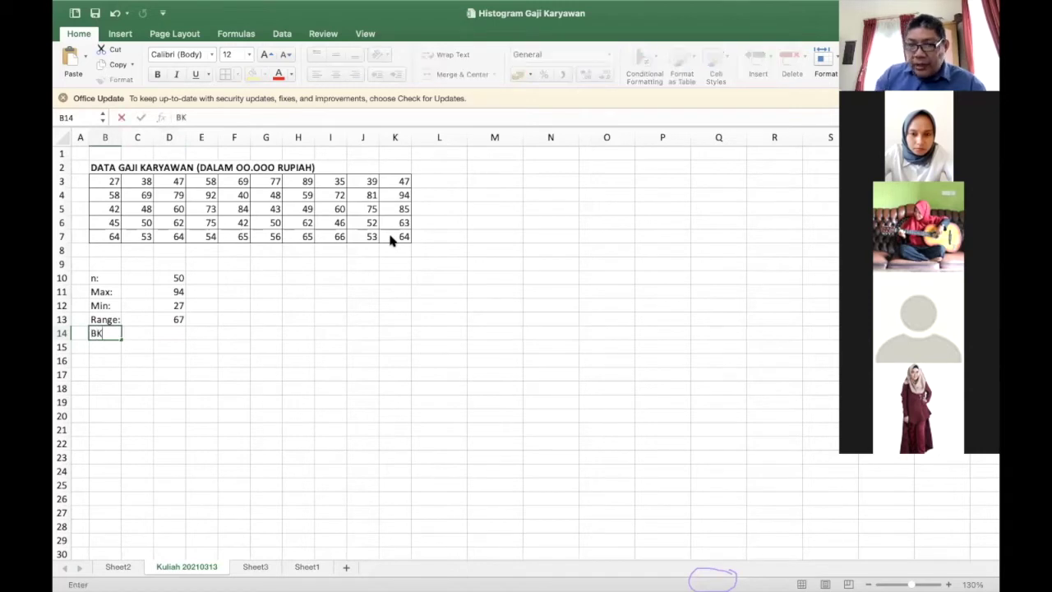
pyautogui.press('Right')
pyautogui.press('Right')
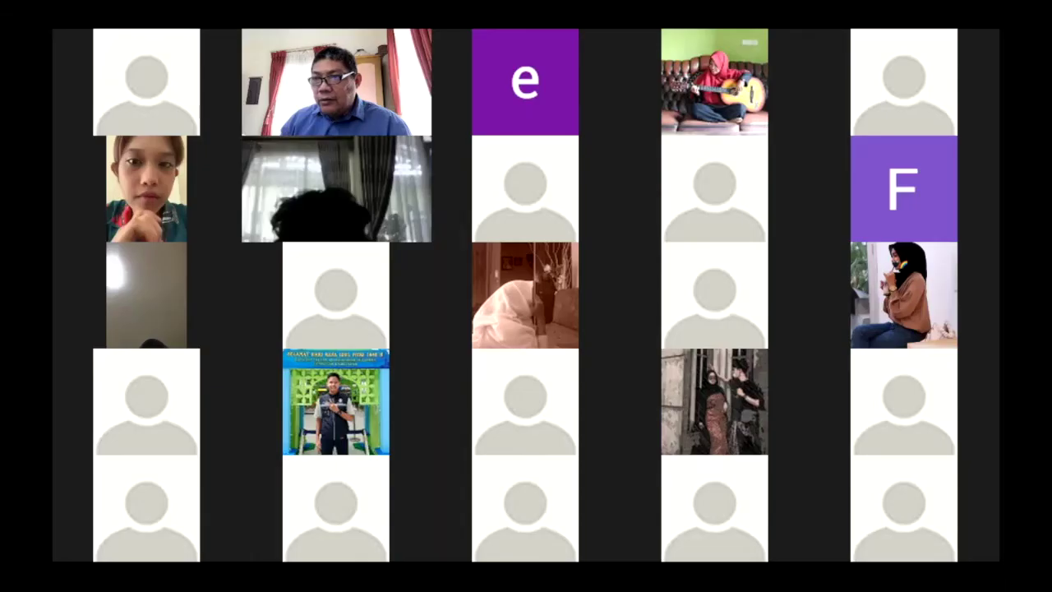
pyautogui.click(630, 12)
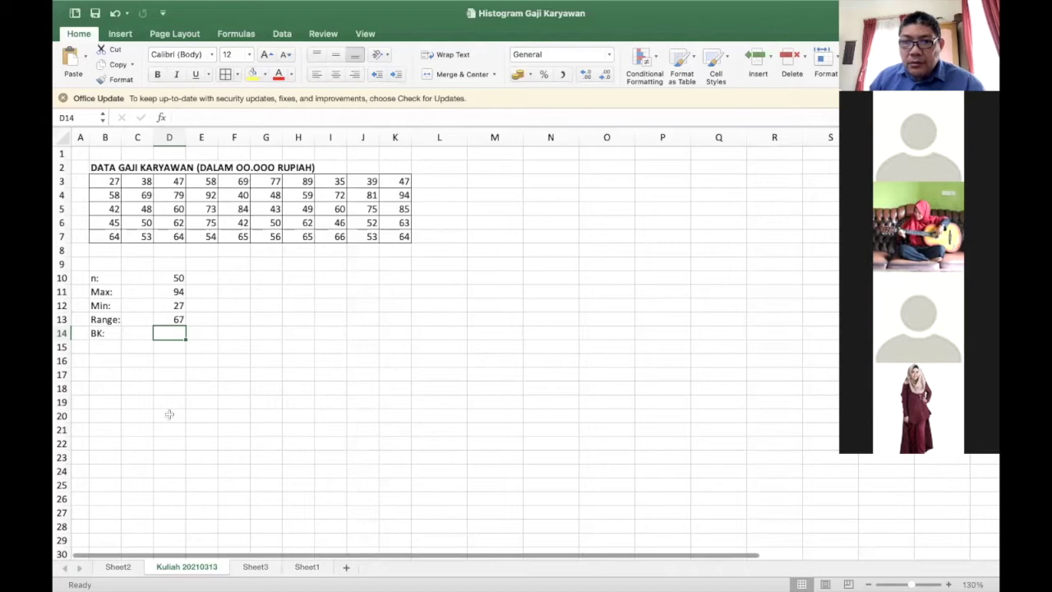
pyautogui.click(167, 349)
pyautogui.click(167, 335)
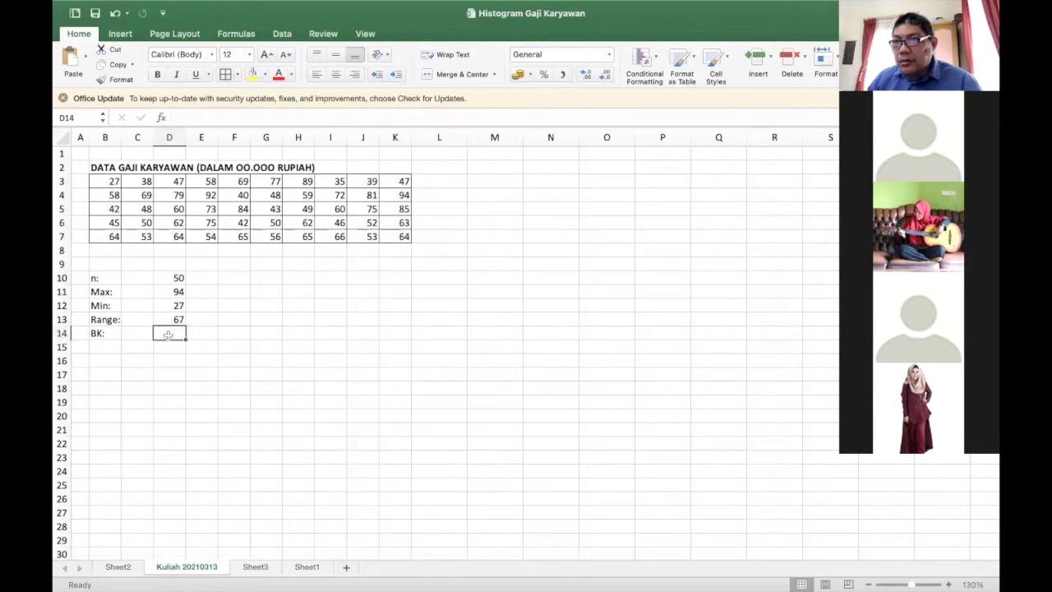
# Step: Calculate BK in D14 from the data count with the formula =1+(3,33*LOG(D10))
pyautogui.write('=')
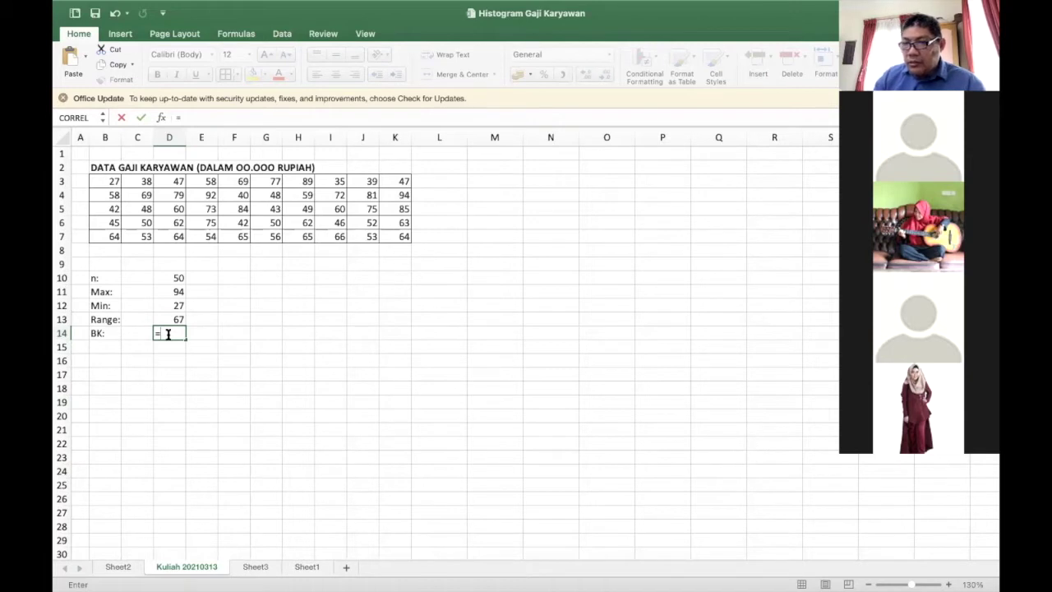
pyautogui.write('1+(')
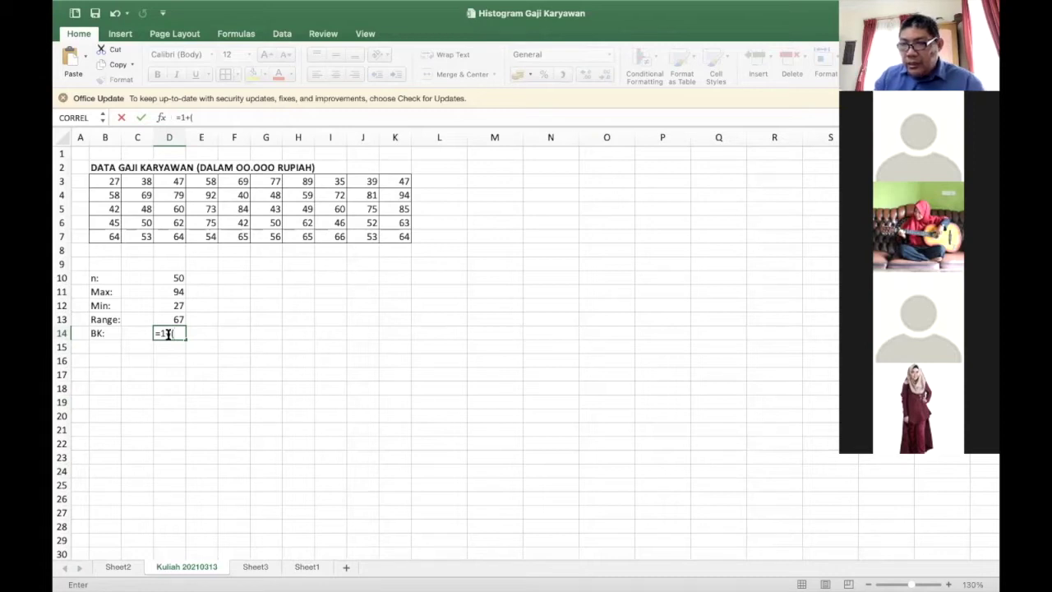
pyautogui.write('3,33*')
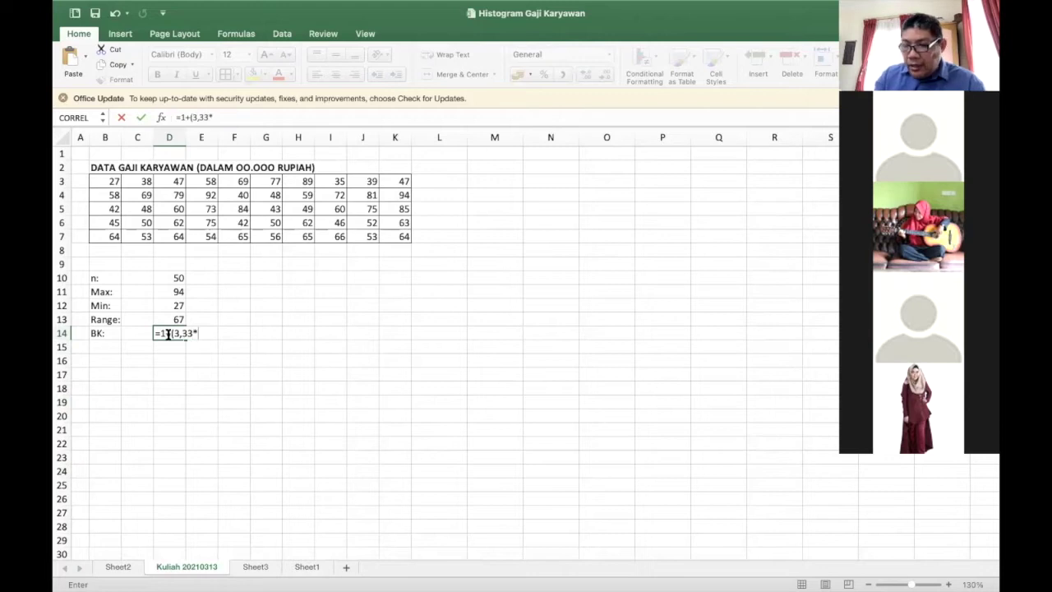
pyautogui.write('log')
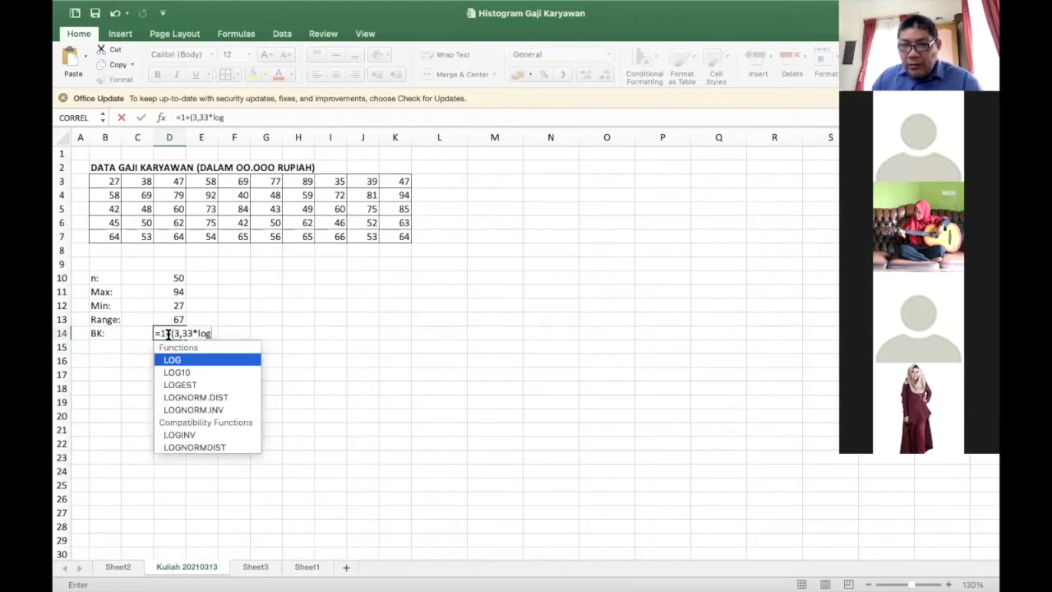
pyautogui.click(180, 279)
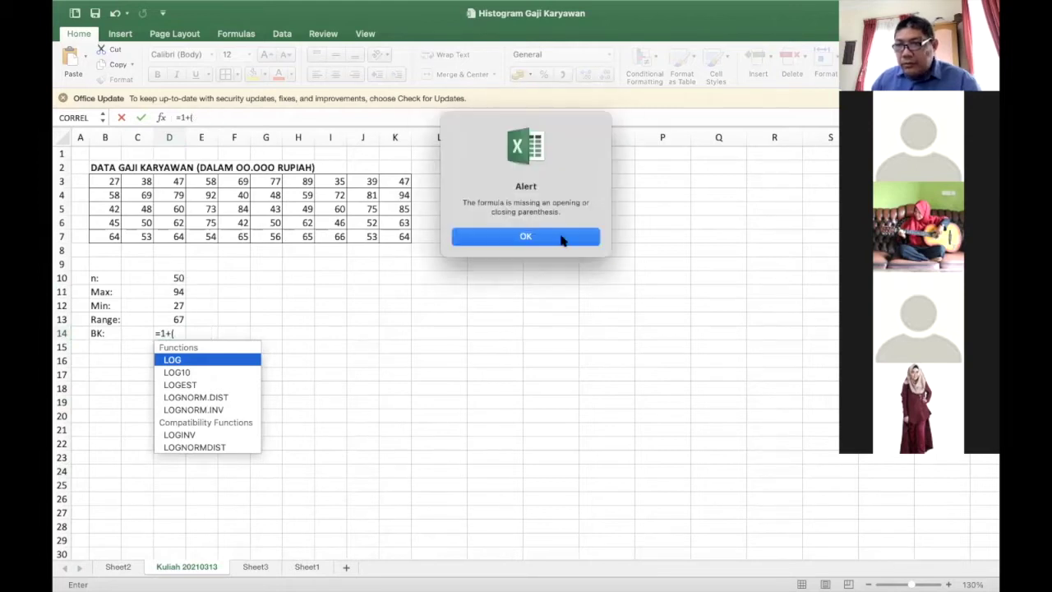
pyautogui.press('Return')
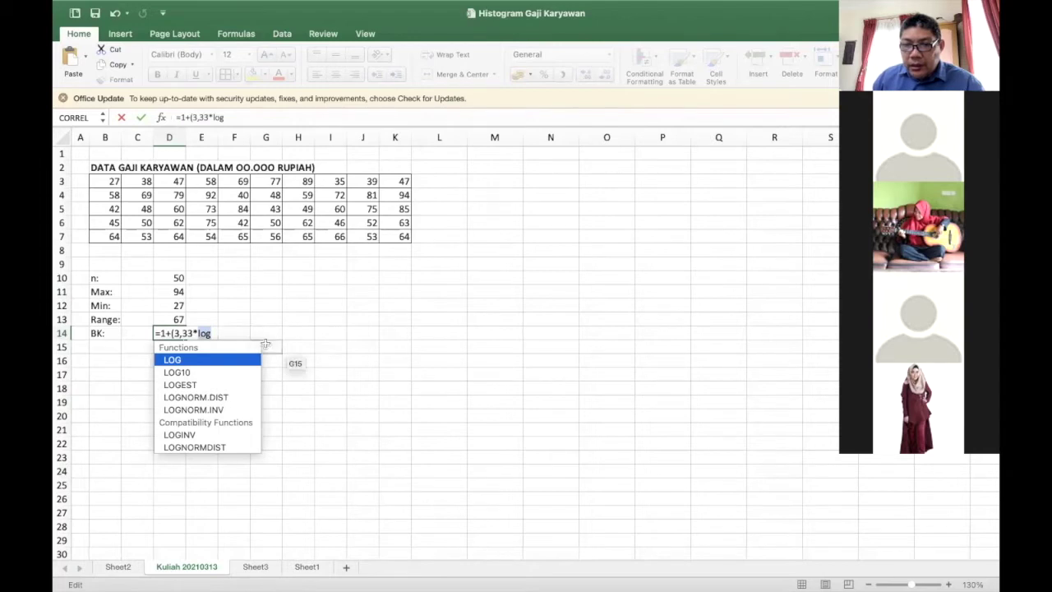
pyautogui.write('(')
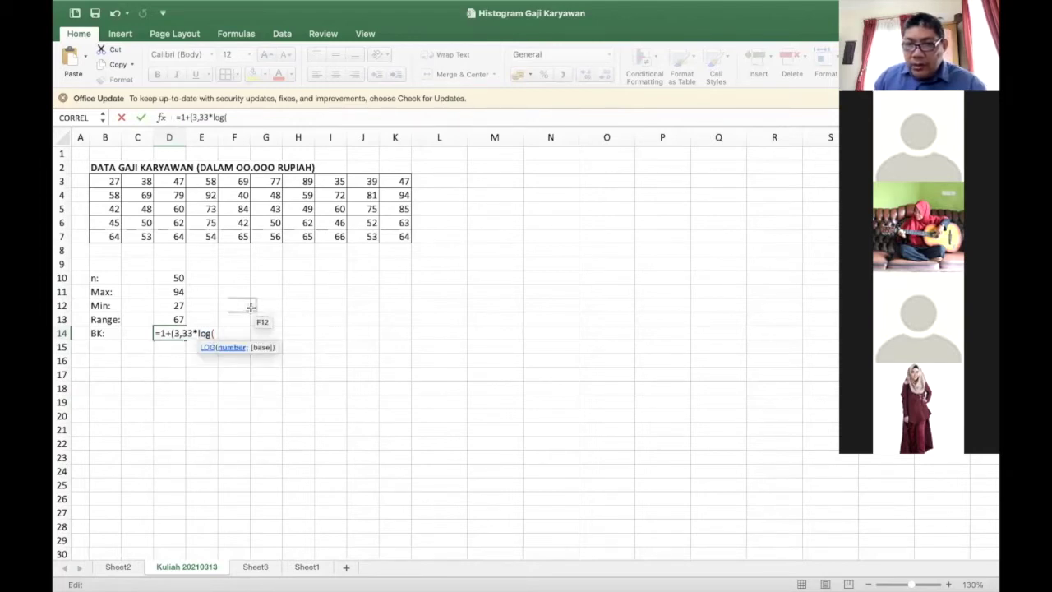
pyautogui.click(179, 278)
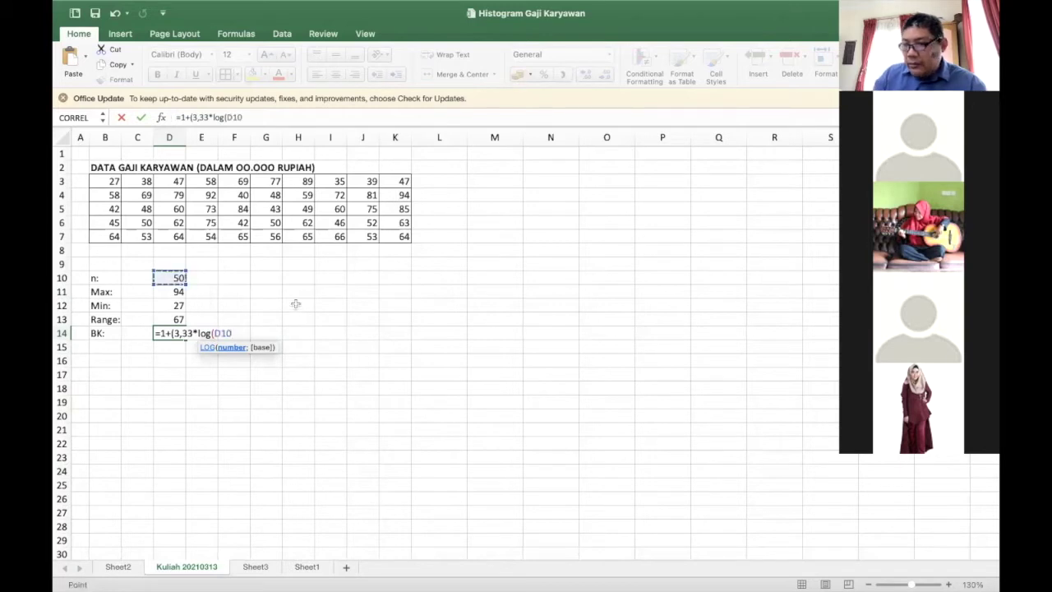
pyautogui.write('))')
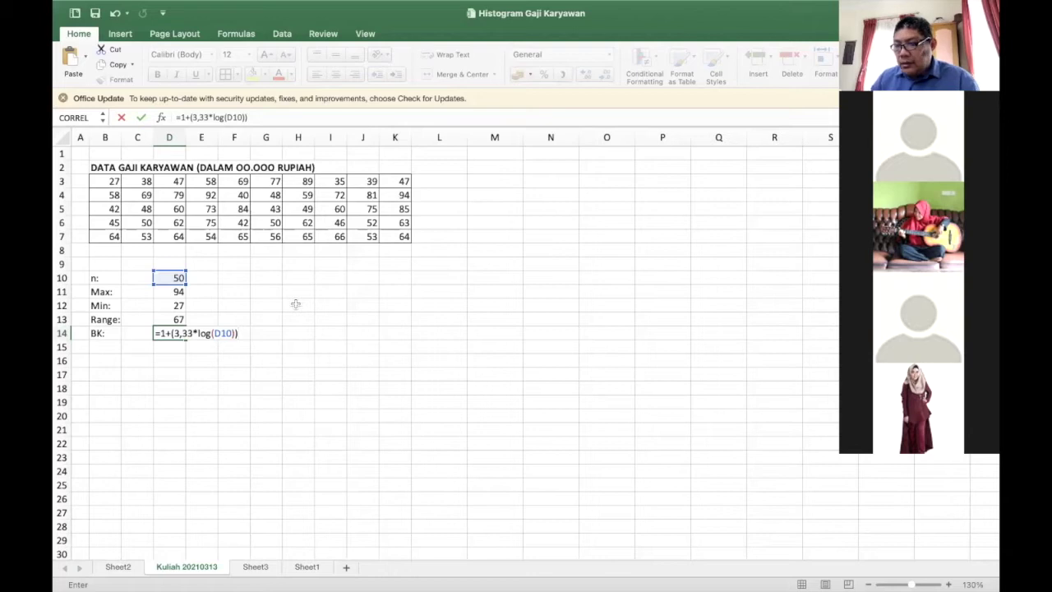
pyautogui.press('Return')
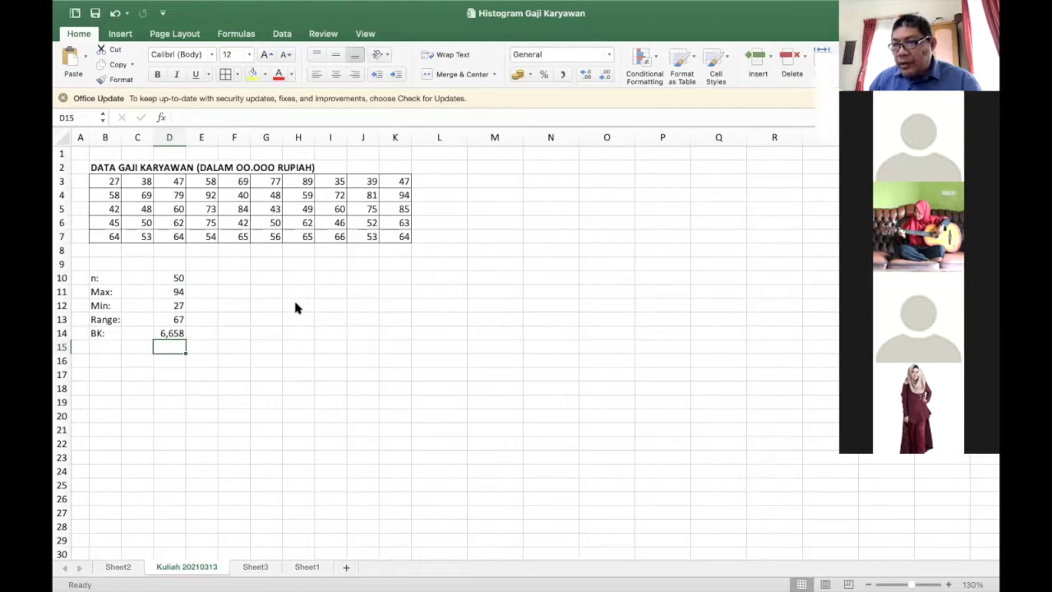
pyautogui.click(179, 336)
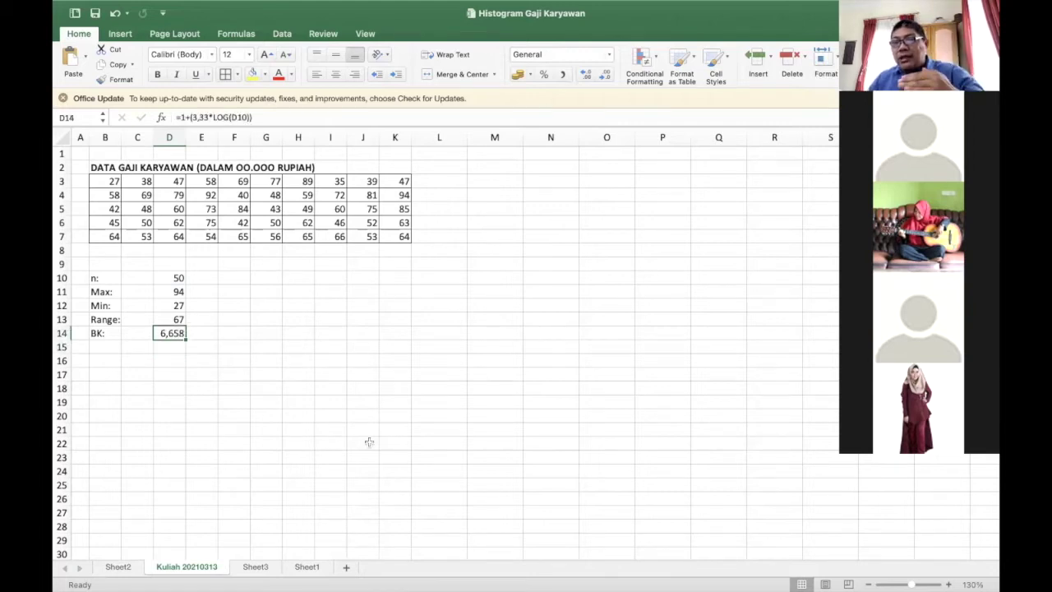
# Step: Enter the rounded BK value 7 in E14 beside the calculated one
pyautogui.click(206, 337)
pyautogui.write('7')
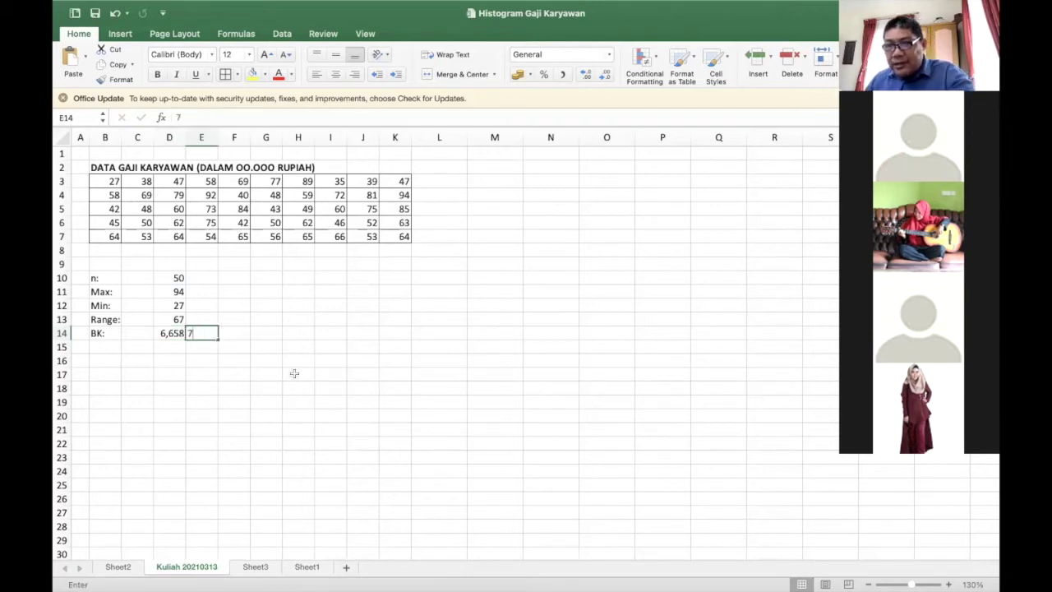
pyautogui.click(206, 349)
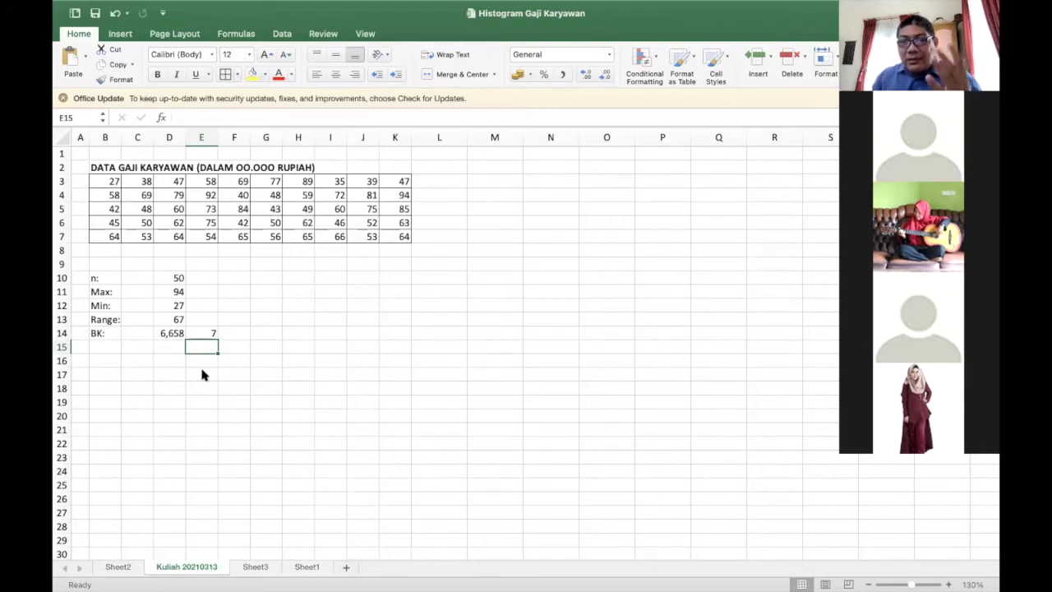
# Step: Add the label "PK:" in B15 below the BK label
pyautogui.click(101, 348)
pyautogui.write('PK')
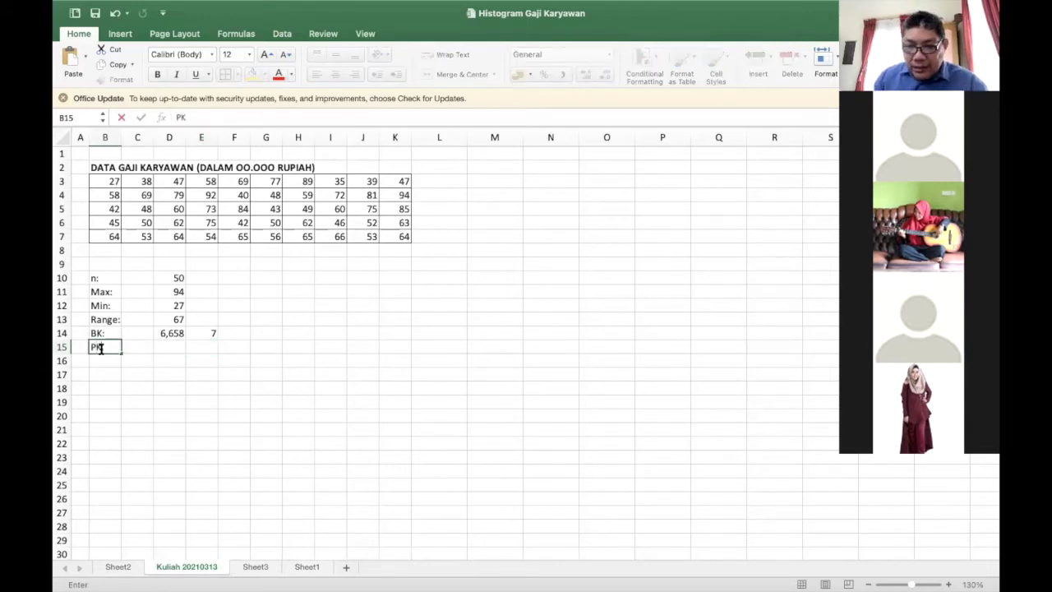
pyautogui.write(':')
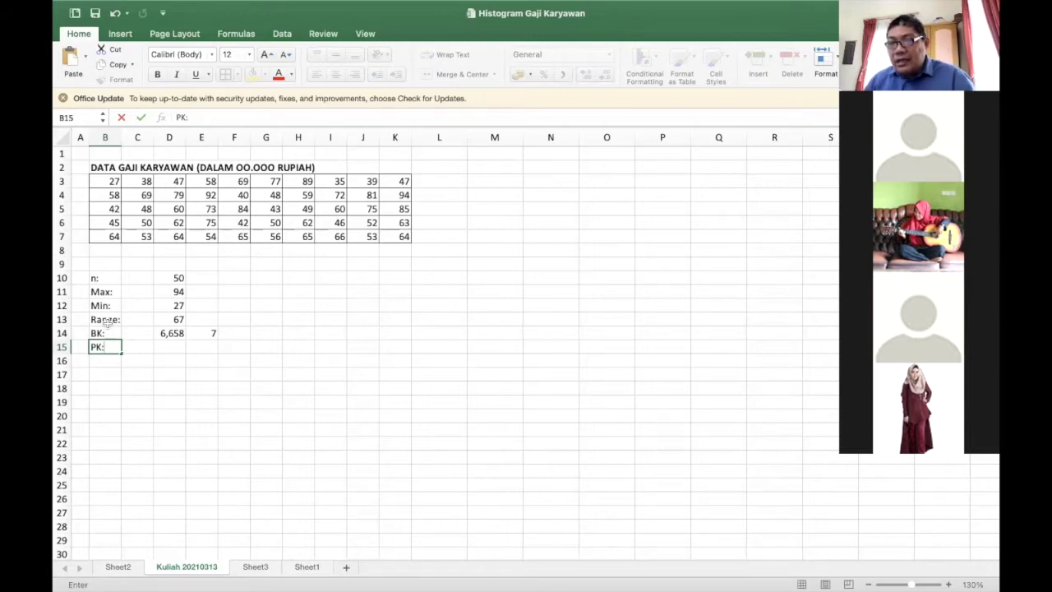
pyautogui.click(190, 345)
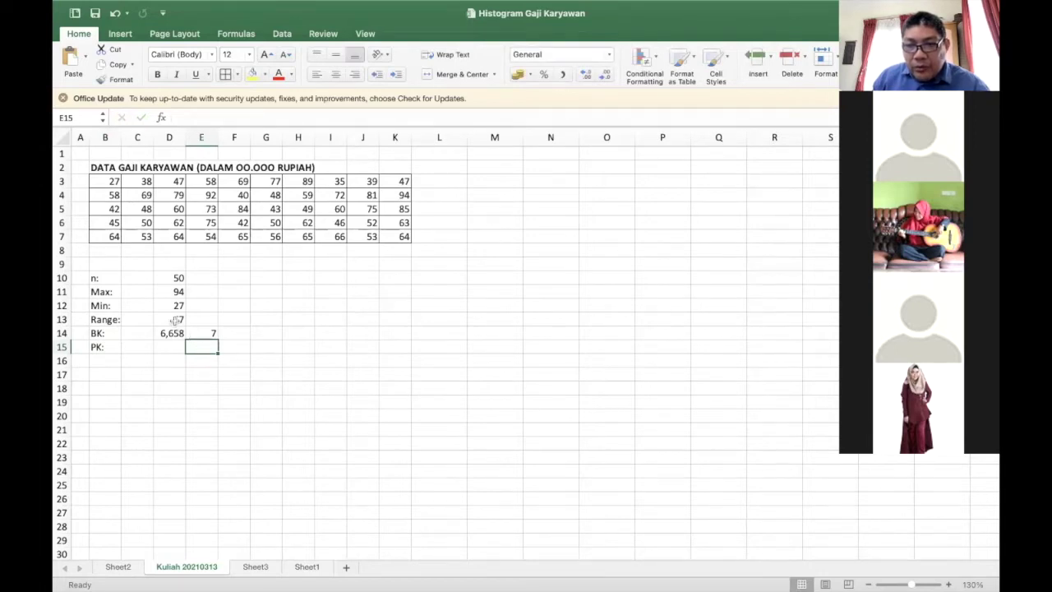
# Step: Calculate PK in D15 by dividing the range by the rounded BK with =D13/E14
pyautogui.click(167, 349)
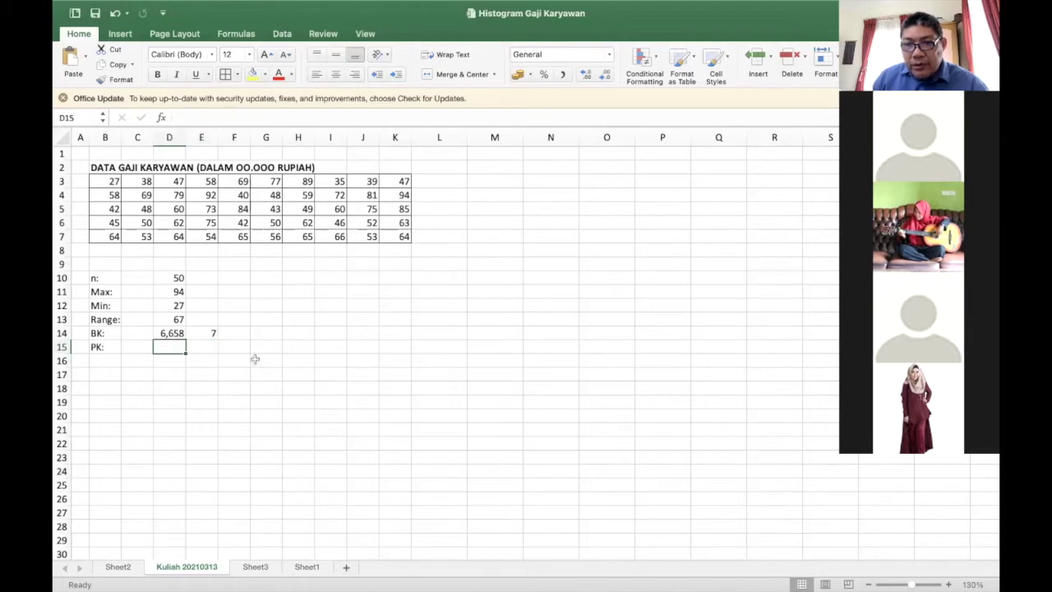
pyautogui.write('=')
pyautogui.click(172, 319)
pyautogui.write('/')
pyautogui.click(210, 333)
pyautogui.press('Return')
pyautogui.press('Up')
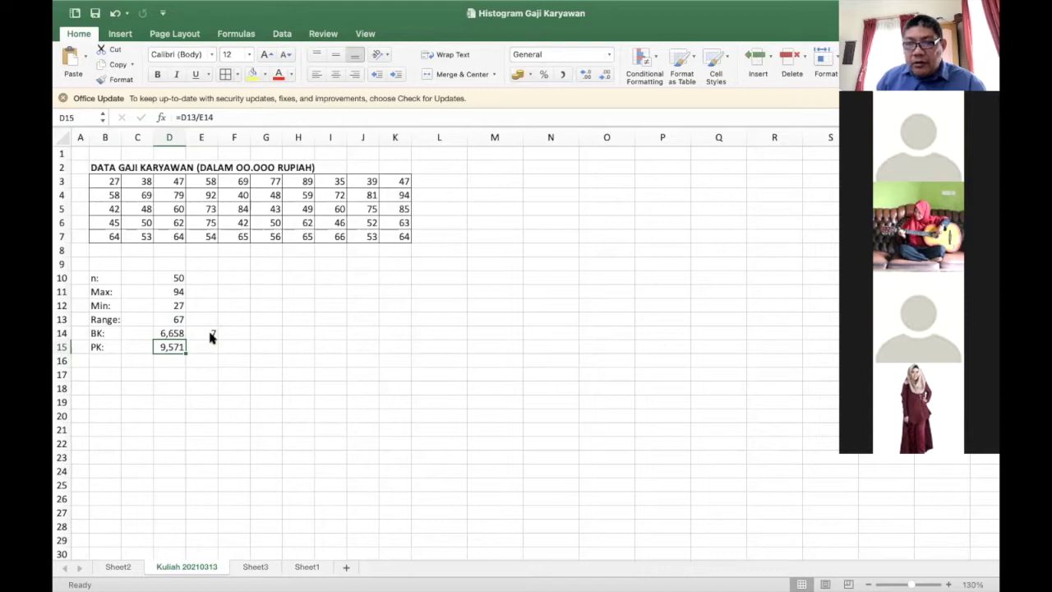
# Step: Enter the rounded PK value 10 in E15 beside the calculated one
pyautogui.press('Right')
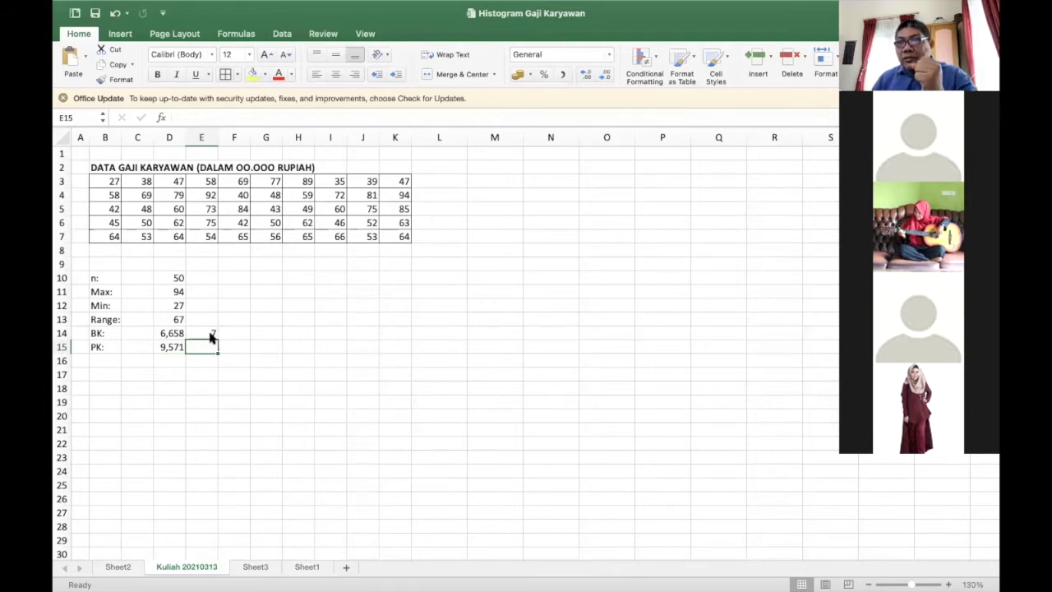
pyautogui.write('10')
pyautogui.press('Return')
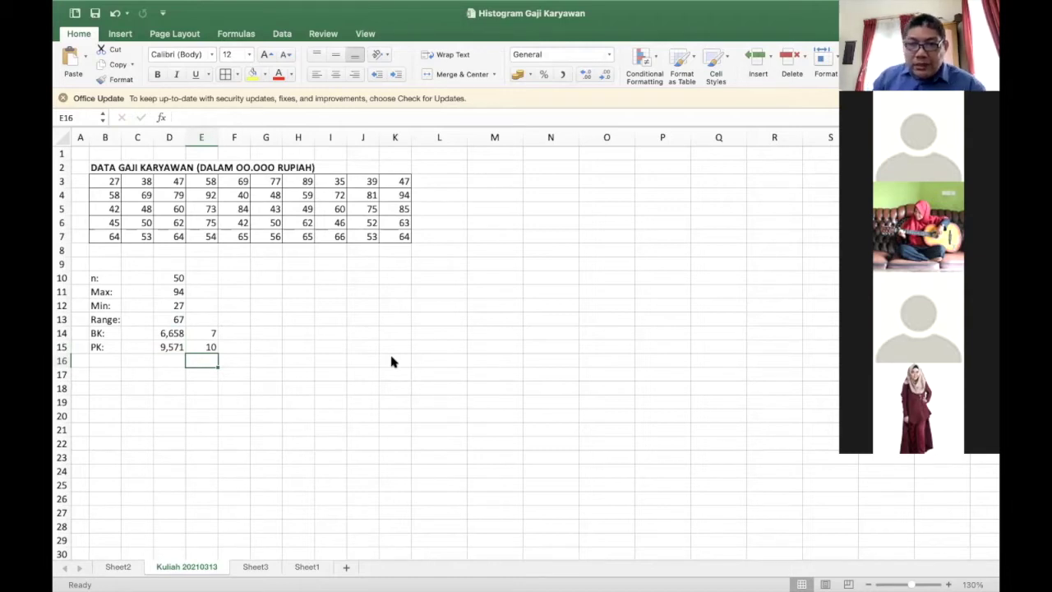
# Step: Highlight the rounded BK and PK values in E14:E15 with a yellow fill
pyautogui.click(212, 333)
pyautogui.moveTo(212, 334); pyautogui.dragTo(212, 348)
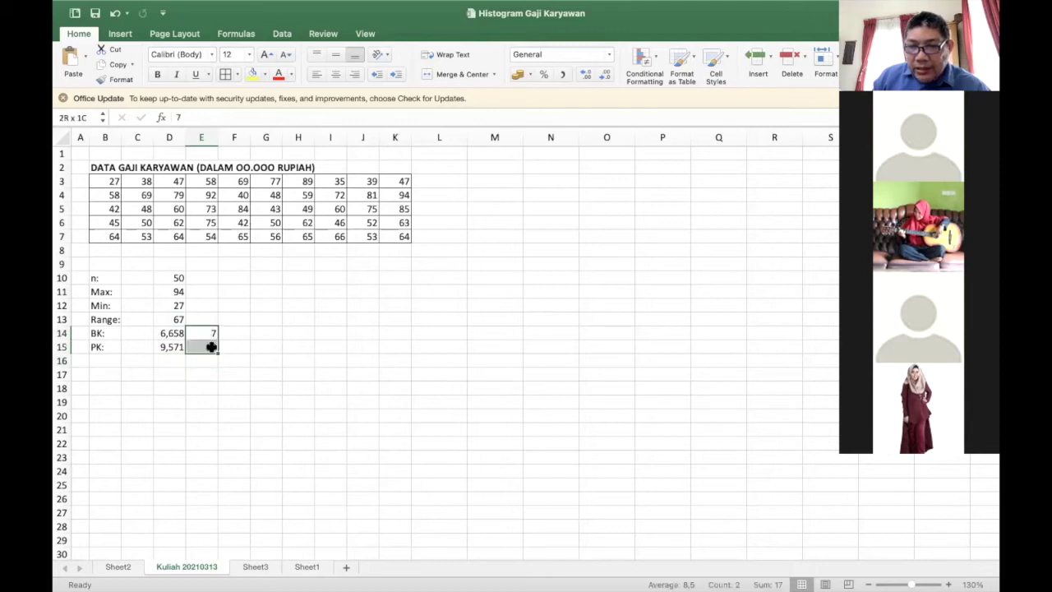
pyautogui.click(253, 74)
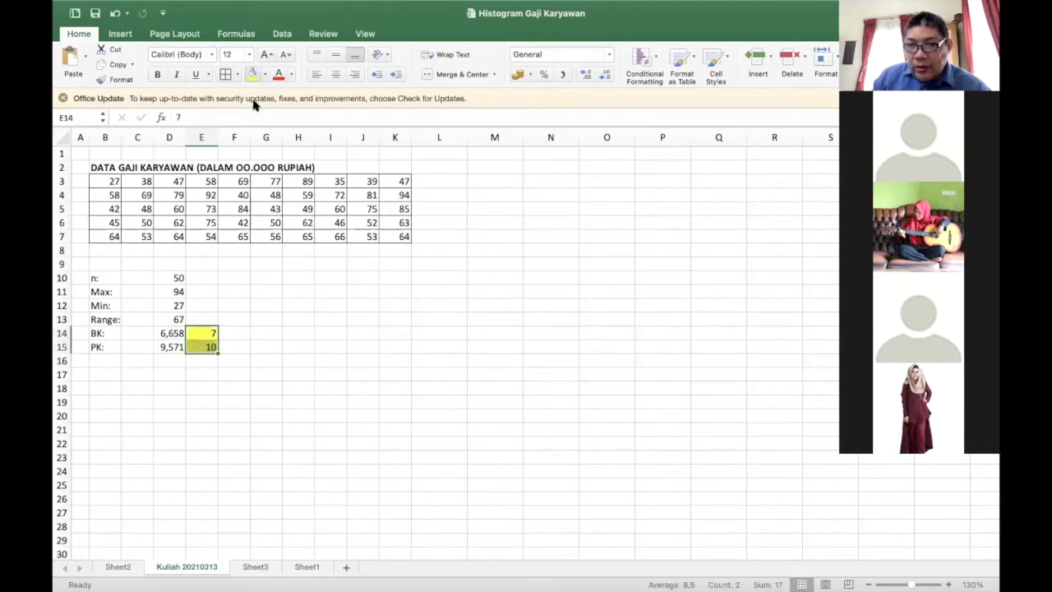
pyautogui.click(255, 400)
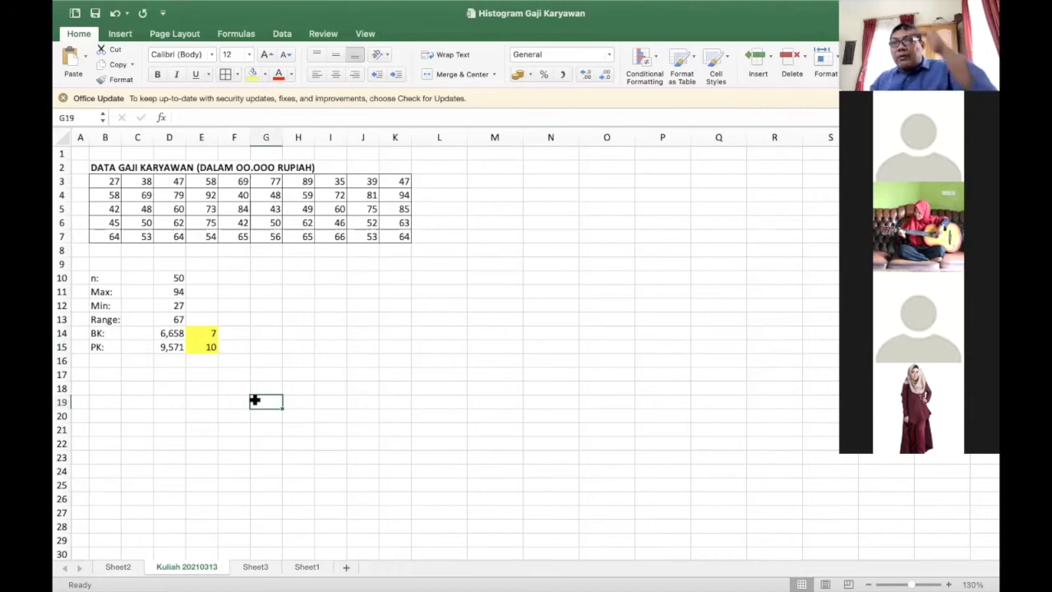
pyautogui.click(108, 361)
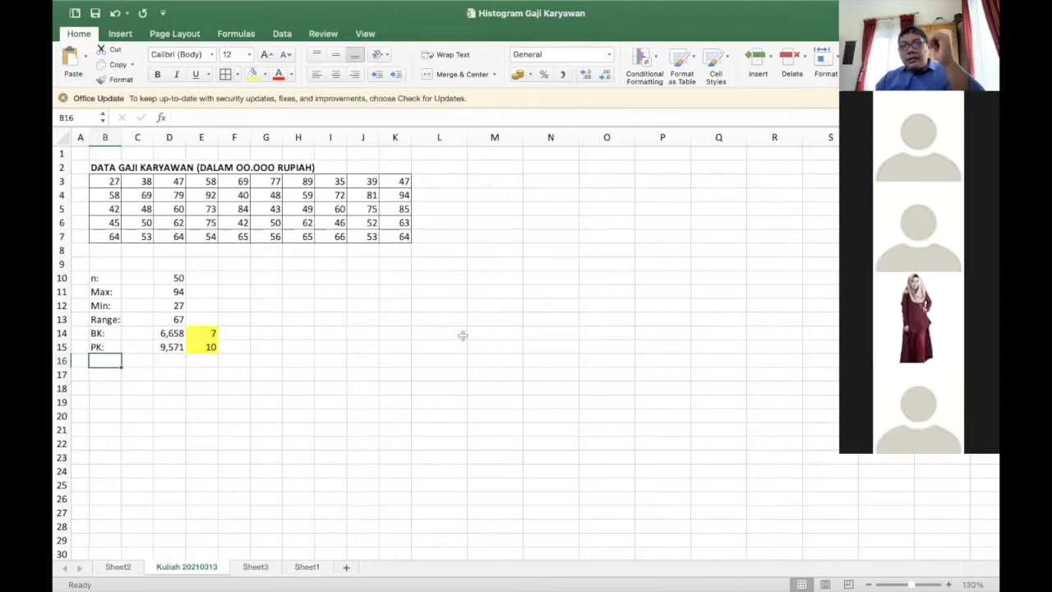
pyautogui.moveTo(108, 181); pyautogui.dragTo(390, 238)
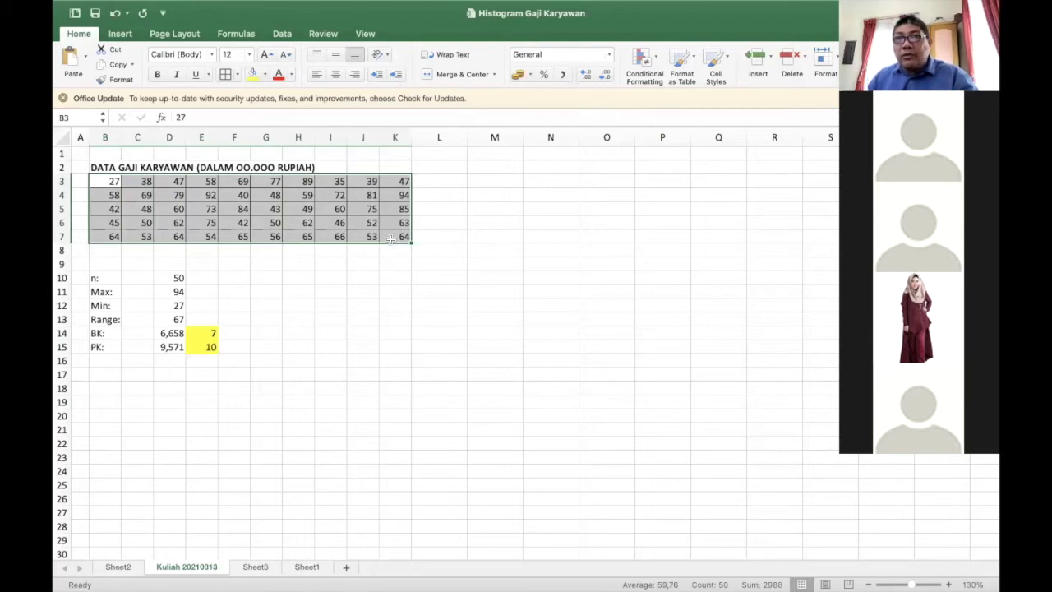
pyautogui.click(366, 306)
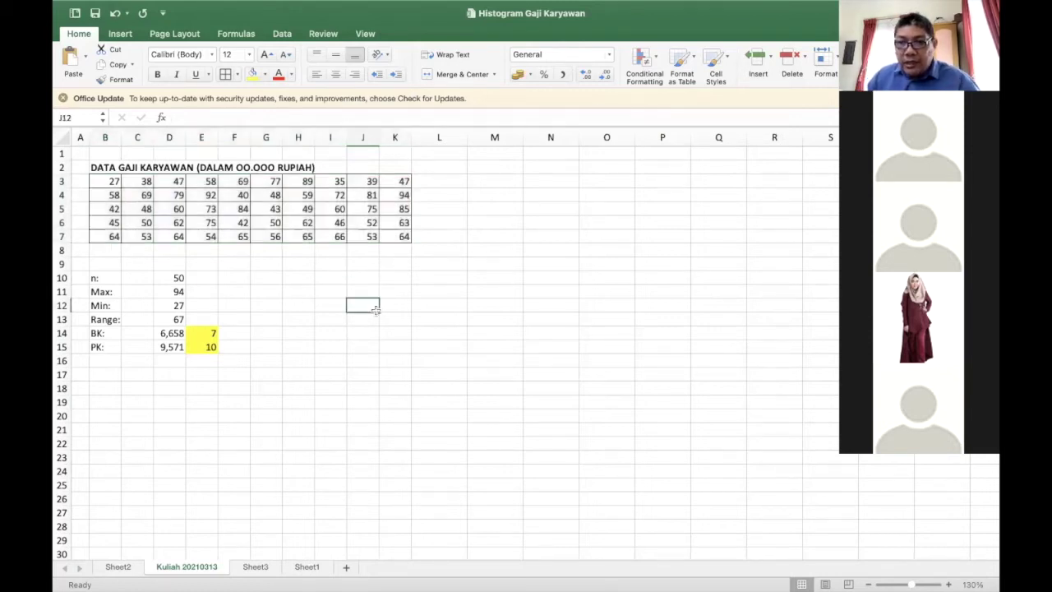
# Step: Copy the Nilai column of class intervals (C22:C29) from Sheet2 into the Kuliah 20210313 sheet, starting at B19
pyautogui.click(119, 567)
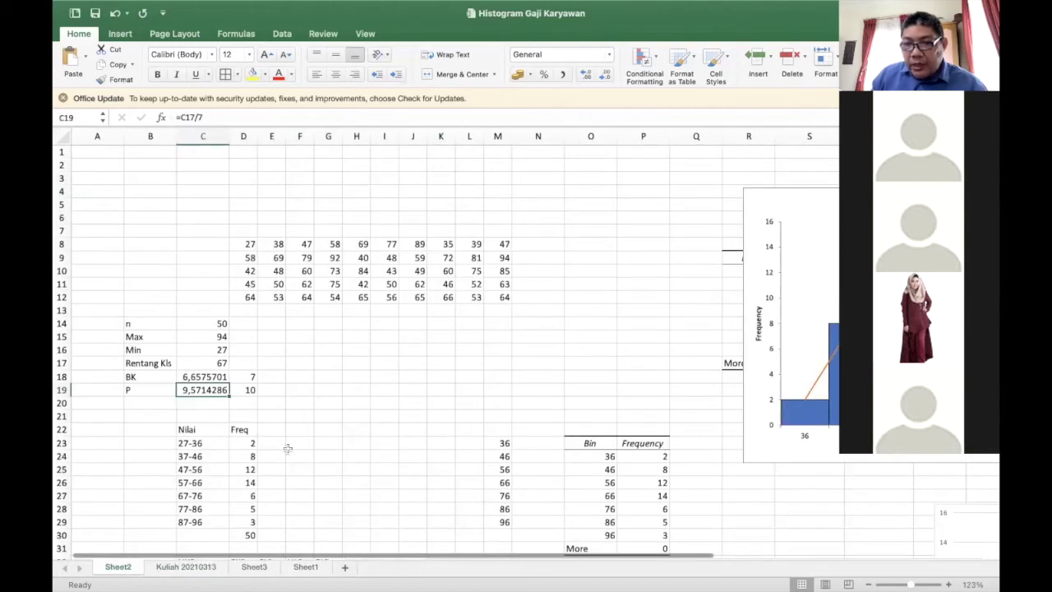
pyautogui.moveTo(178, 433); pyautogui.dragTo(191, 521)
pyautogui.press('super+c')
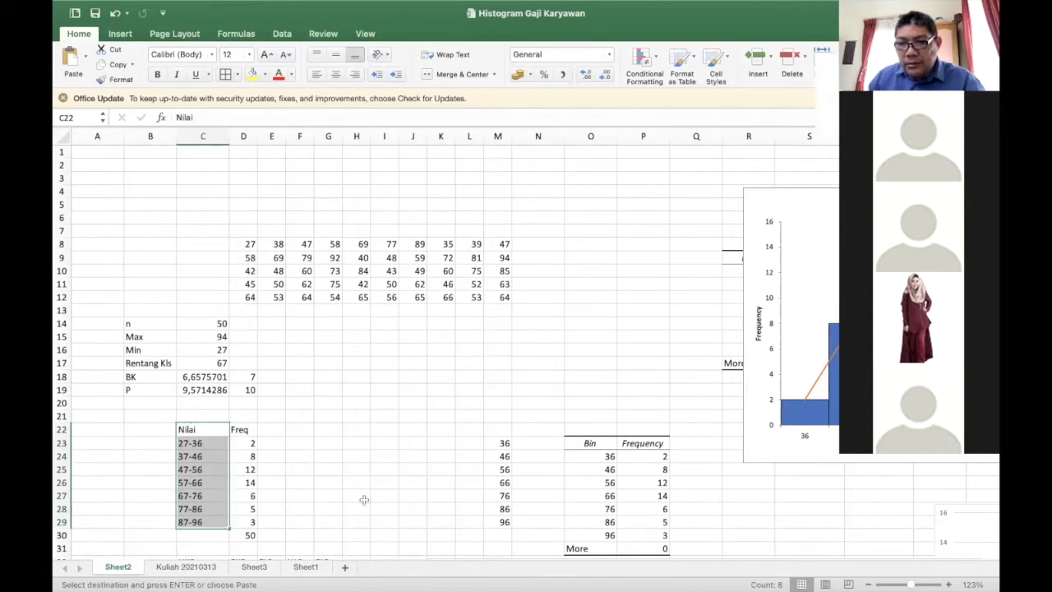
pyautogui.click(201, 568)
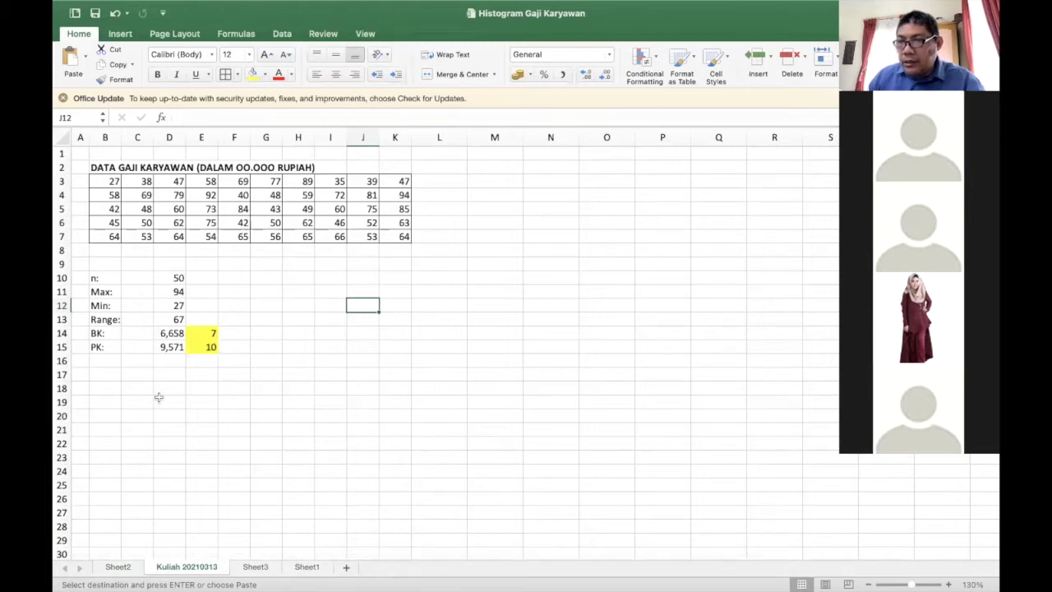
pyautogui.click(104, 402)
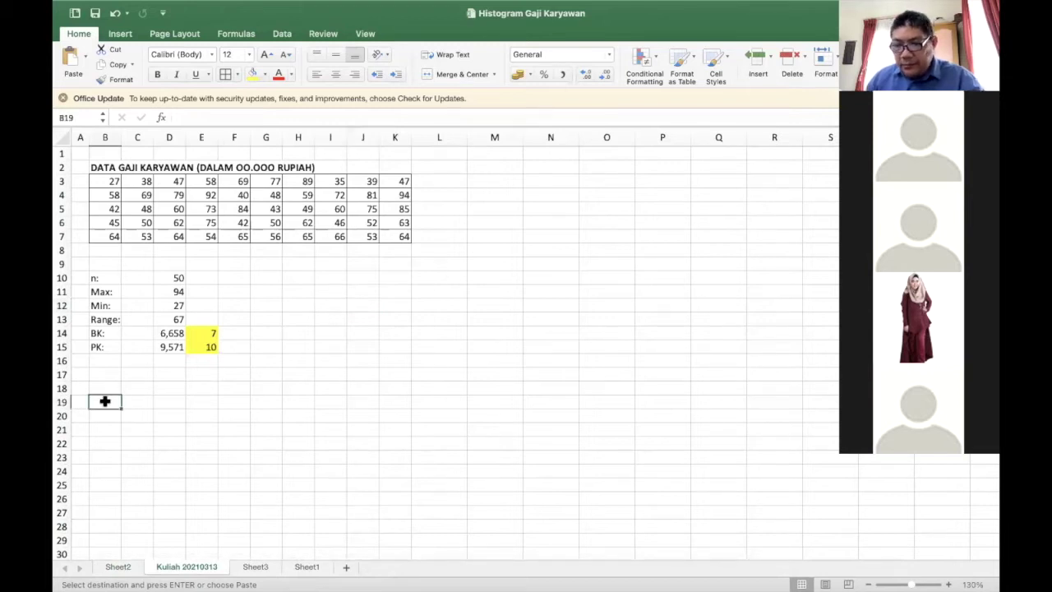
pyautogui.hotkey('ctrl', 'v')
pyautogui.click(137, 414)
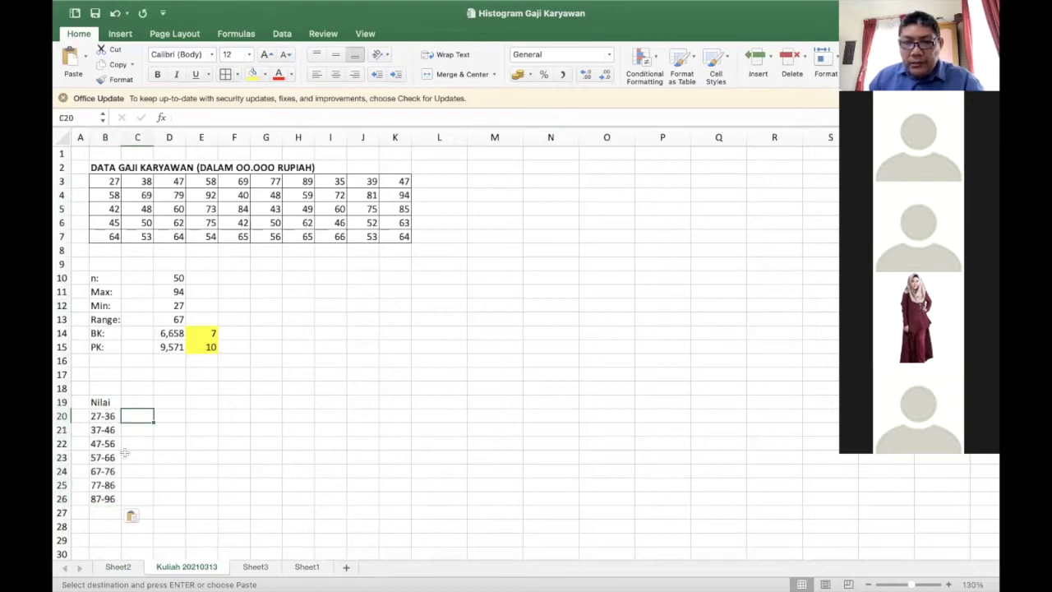
# Step: Change the header of the class interval list in B19 to "Gaji"
pyautogui.click(109, 497)
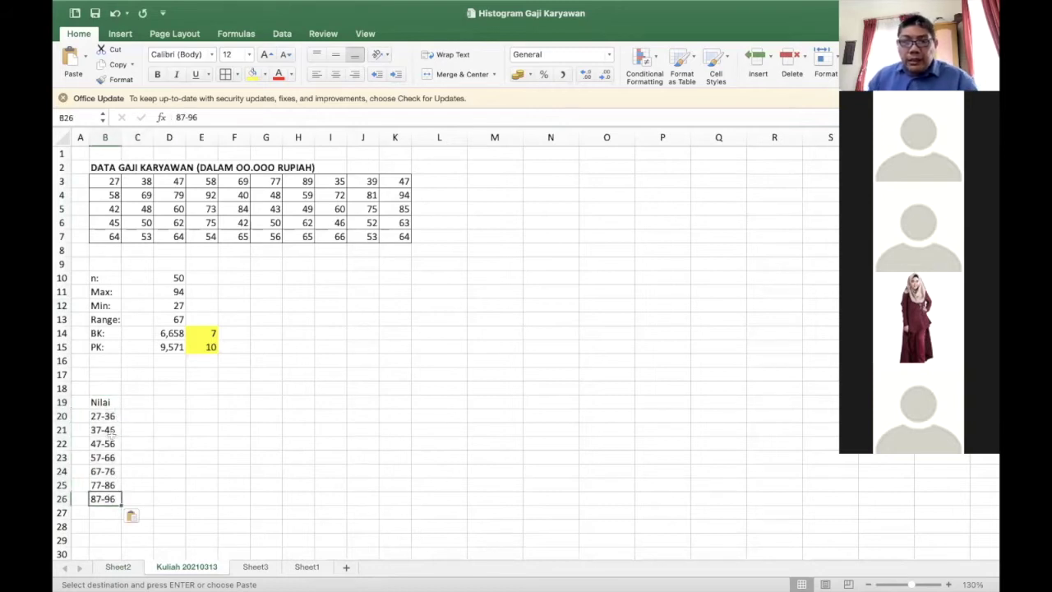
pyautogui.click(108, 402)
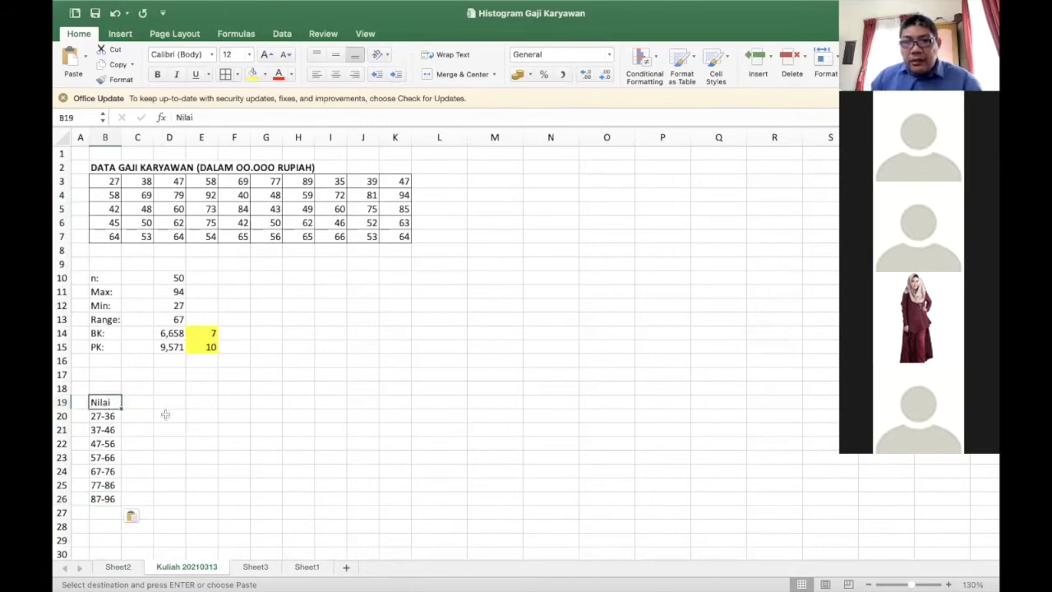
pyautogui.write('Gaji')
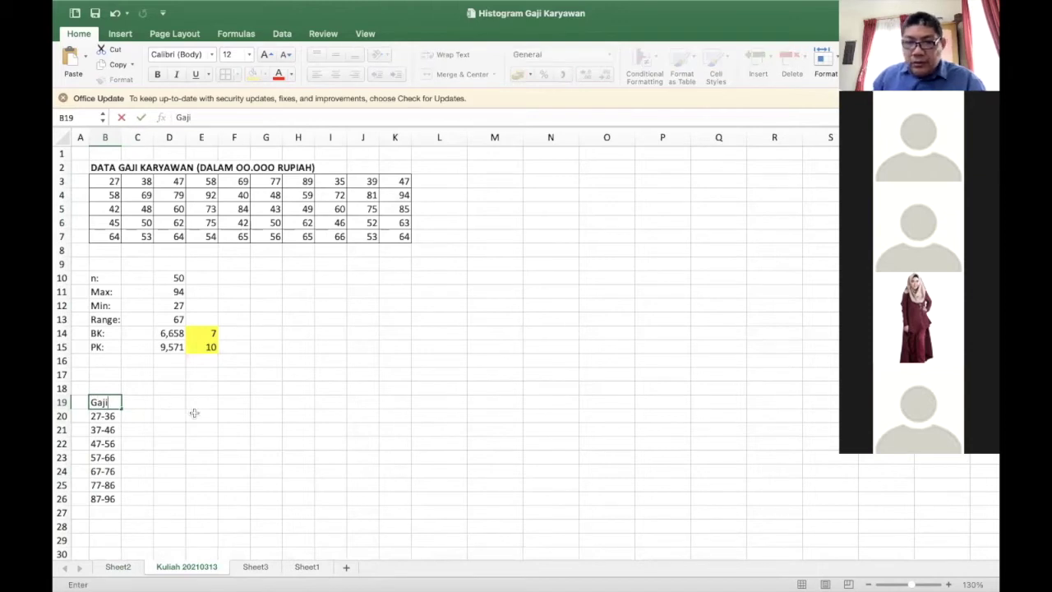
pyautogui.click(103, 420)
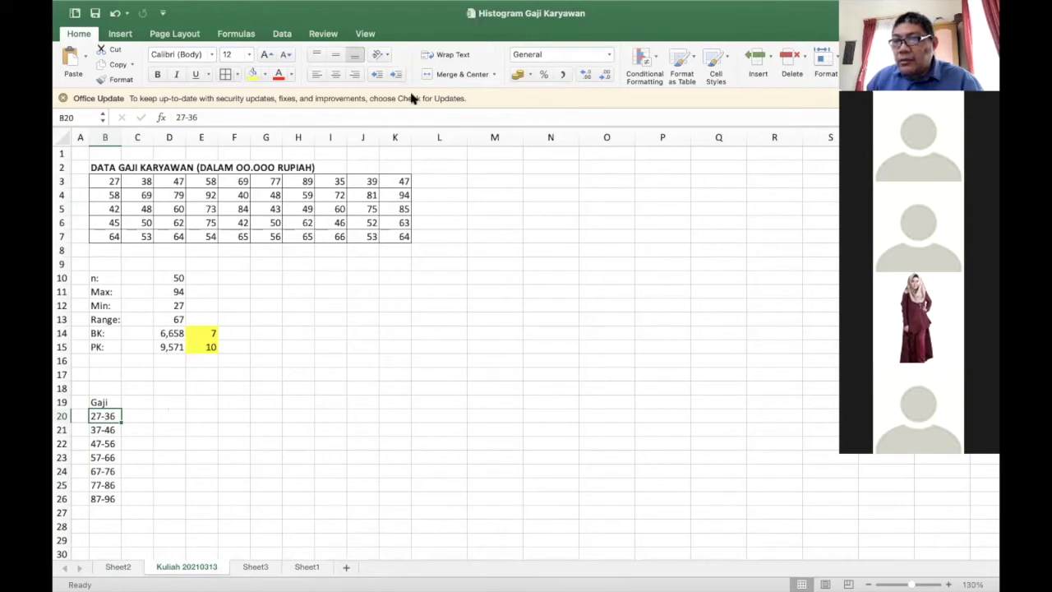
# Step: Examine the class intervals in B20:B26 against the salary data in B3:K7 and the rounded PK value in E15
pyautogui.click(93, 429)
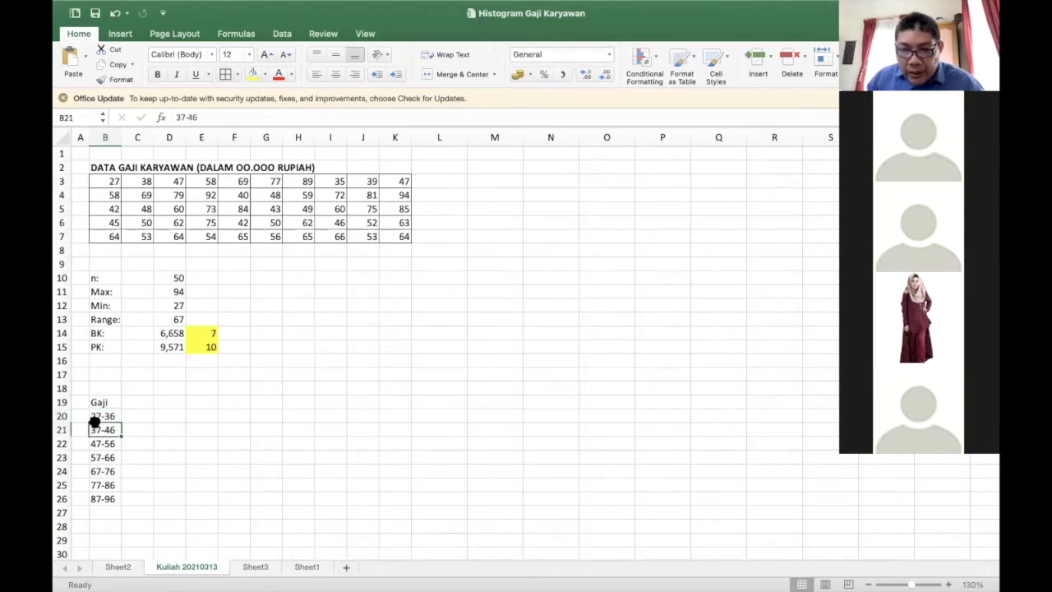
pyautogui.click(94, 417)
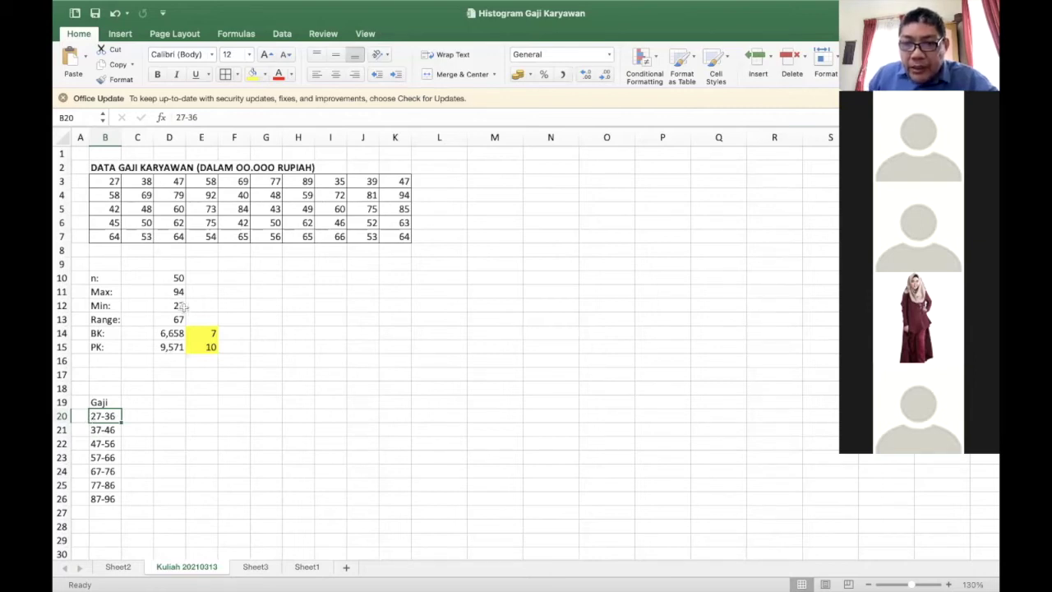
pyautogui.moveTo(109, 179); pyautogui.dragTo(390, 234)
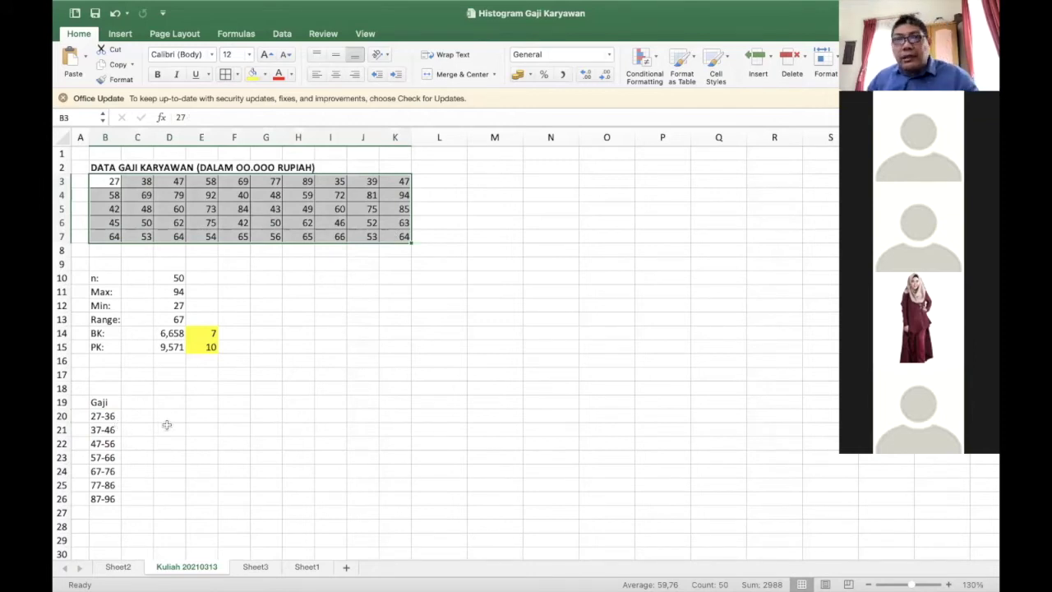
pyautogui.click(97, 416)
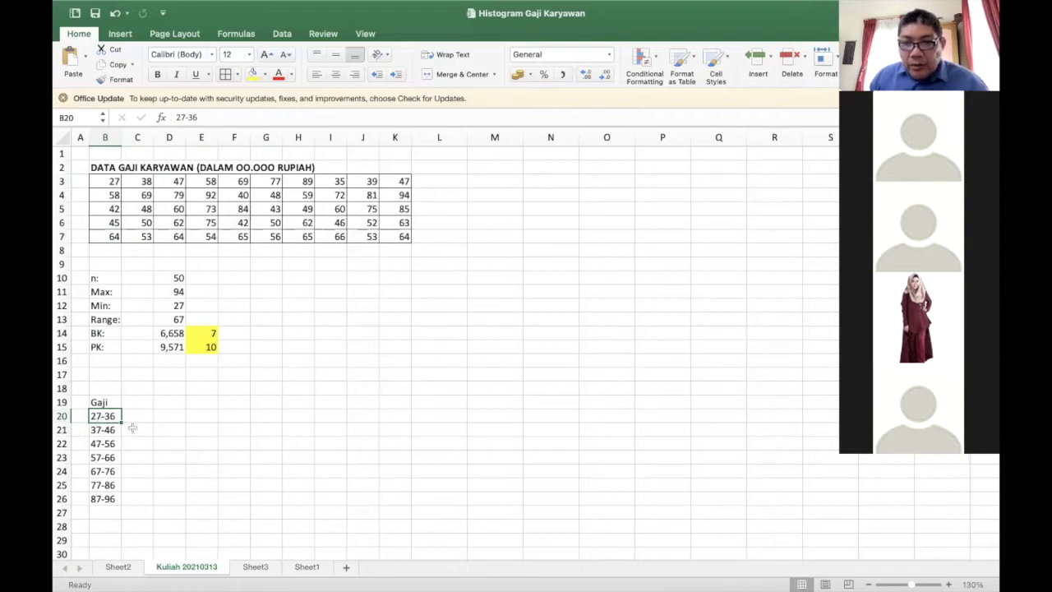
pyautogui.click(209, 352)
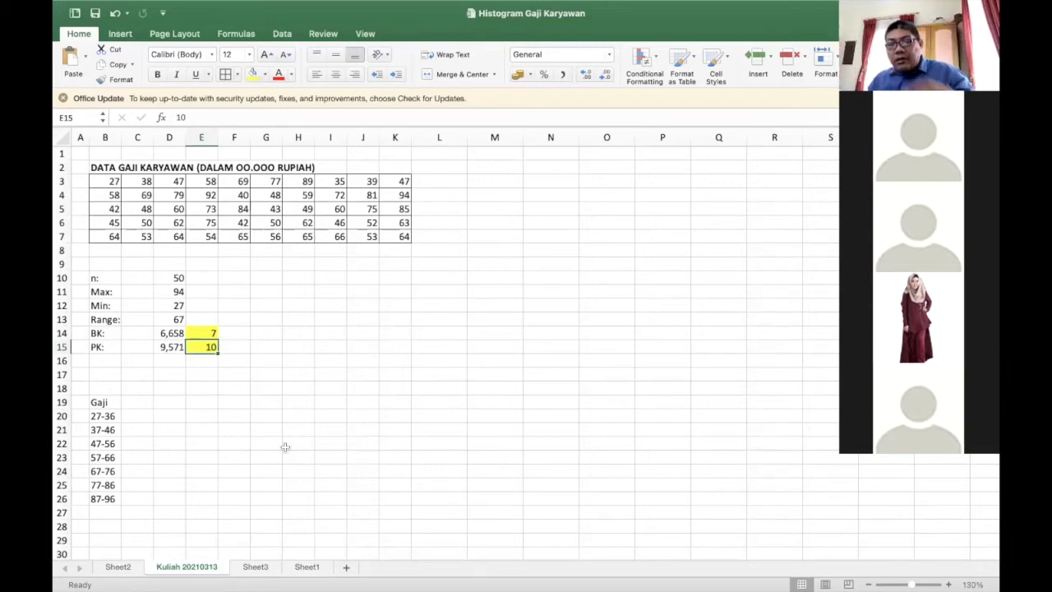
pyautogui.click(97, 416)
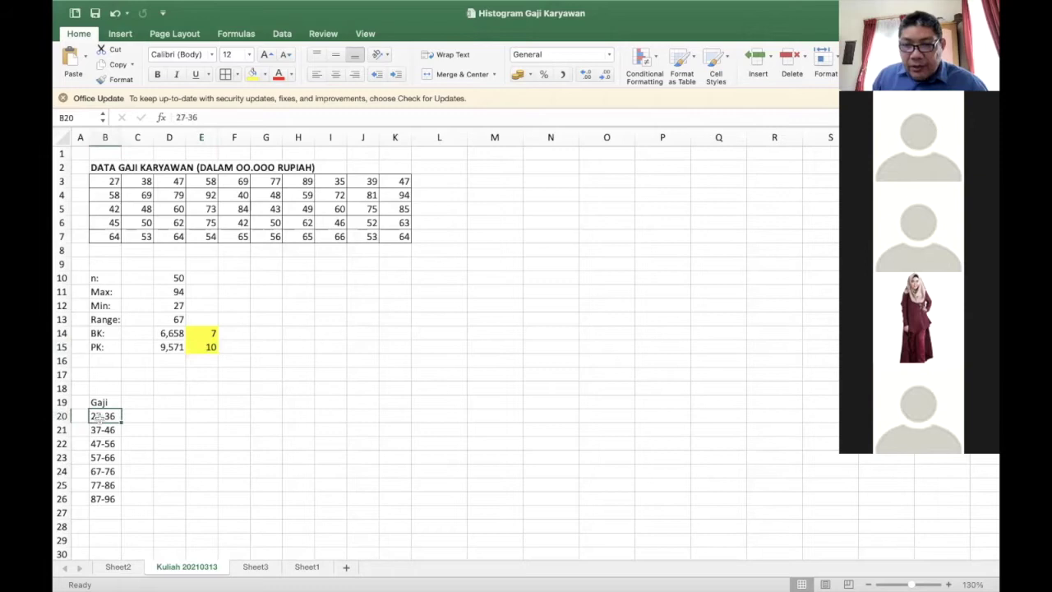
pyautogui.scroll(-3, 96, 416)
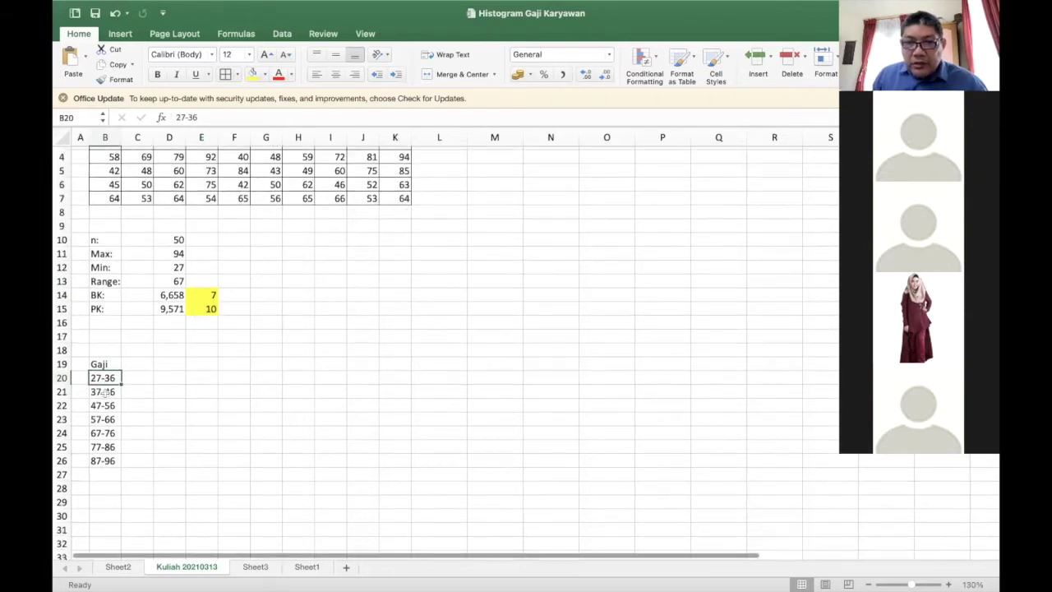
pyautogui.click(95, 393)
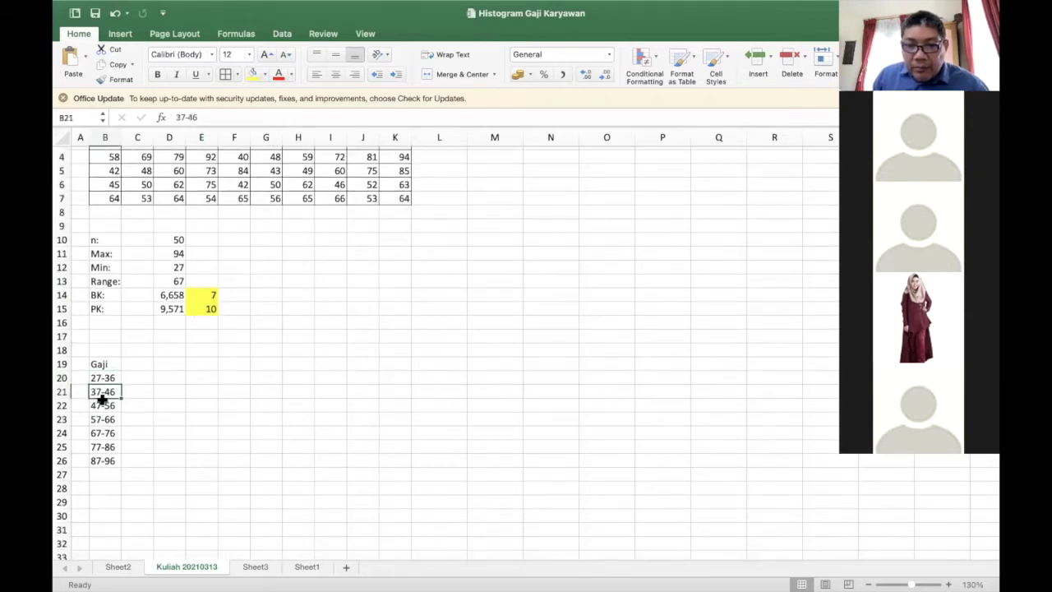
pyautogui.click(99, 406)
pyautogui.press('Down')
pyautogui.press('Down')
pyautogui.press('Down')
pyautogui.press('Down')
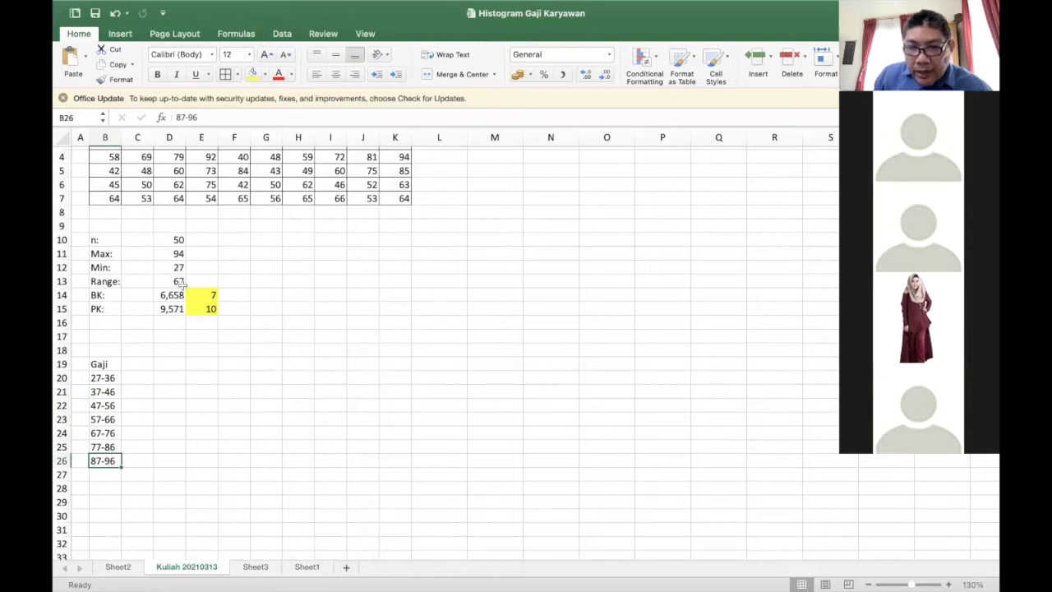
pyautogui.click(113, 475)
pyautogui.click(109, 461)
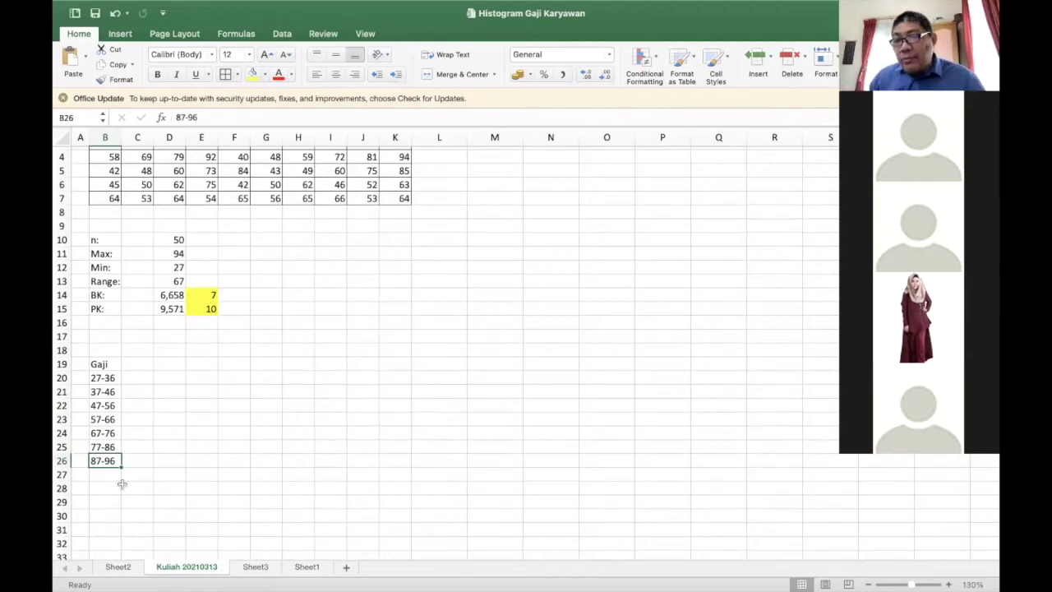
pyautogui.moveTo(104, 378); pyautogui.dragTo(108, 485)
# Step: Enter the header "Frek." in C19 beside the Gaji header of the class interval table
pyautogui.click(102, 364)
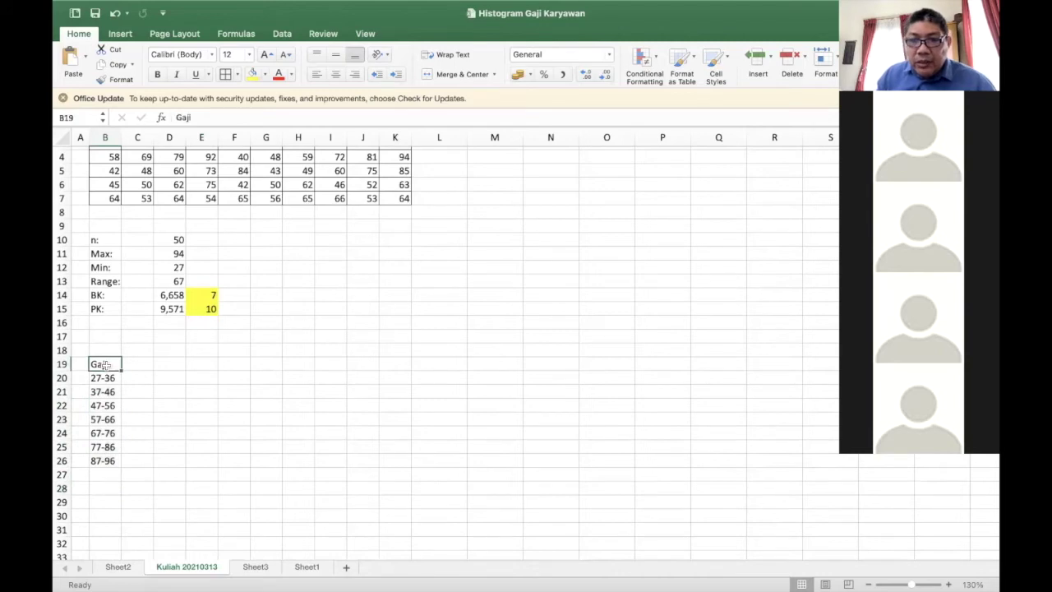
pyautogui.click(145, 367)
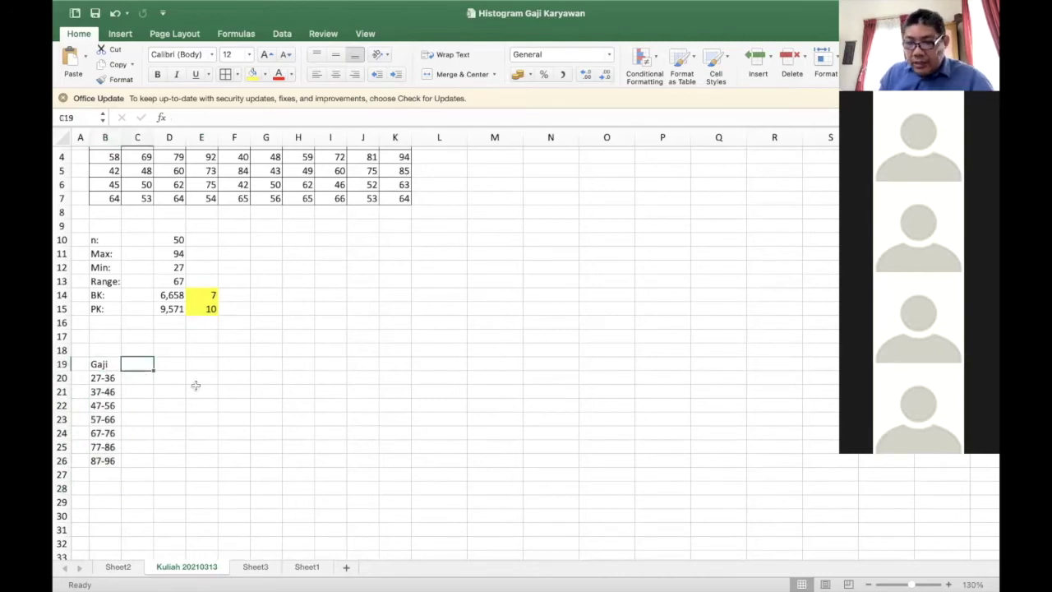
pyautogui.write('Frek')
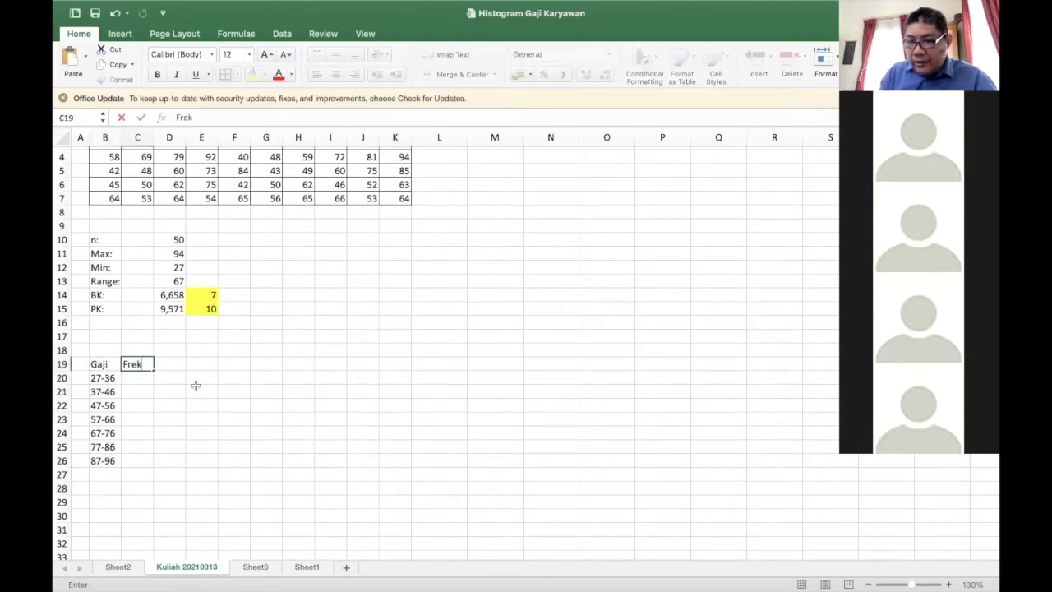
pyautogui.write('.')
pyautogui.moveTo(137, 380); pyautogui.dragTo(140, 457)
pyautogui.click(204, 460)
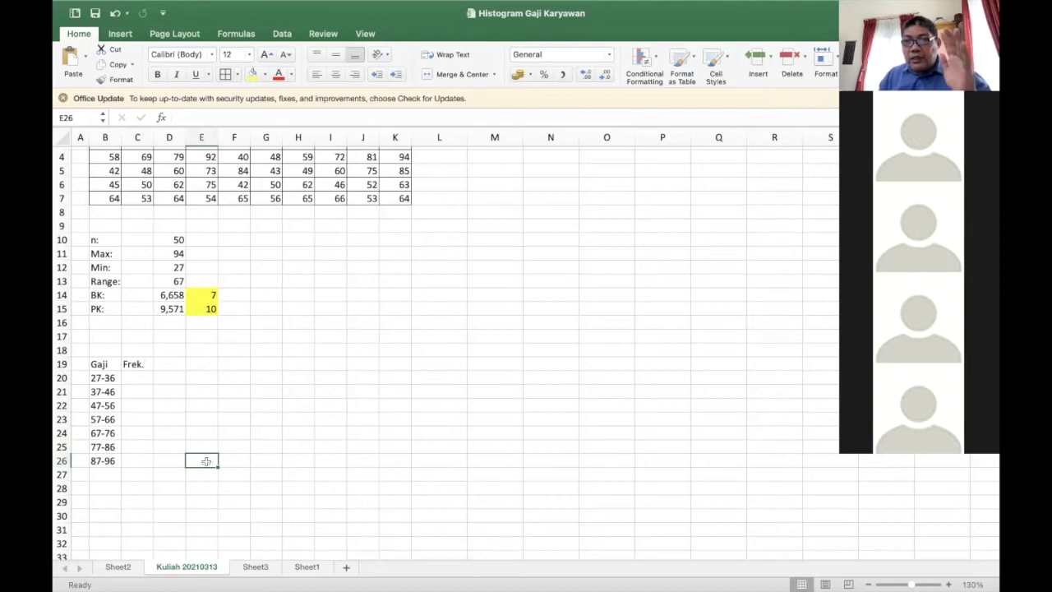
# Step: Examine the salary data and the empty frequency cells C20:C26 beside the class intervals
pyautogui.scroll(2, 207, 462)
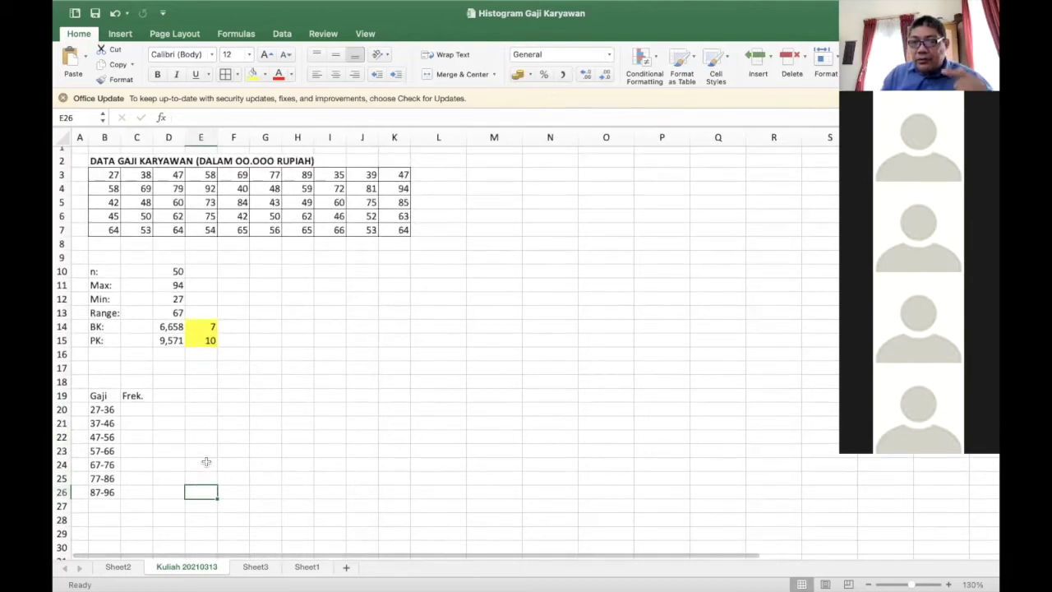
pyautogui.scroll(4, 272, 444)
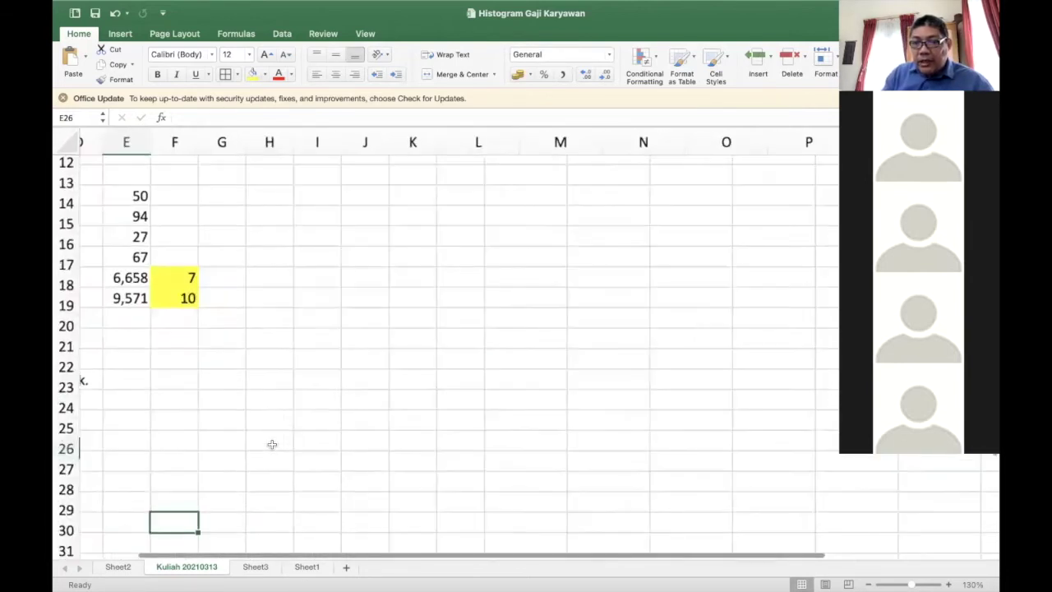
pyautogui.scroll(5, 272, 445)
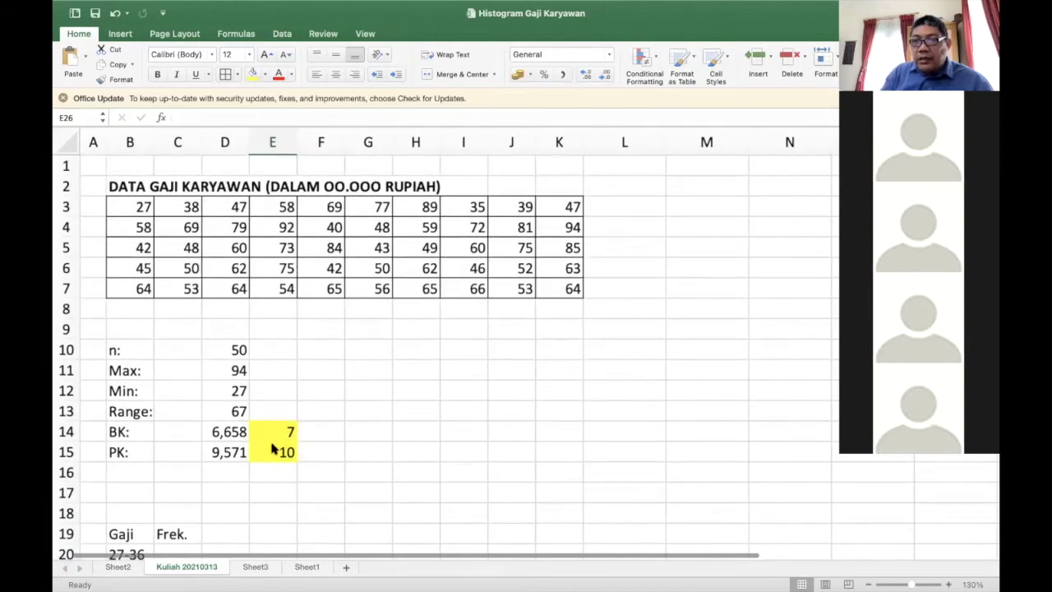
pyautogui.scroll(1, 272, 445)
pyautogui.scroll(-5, 271, 443)
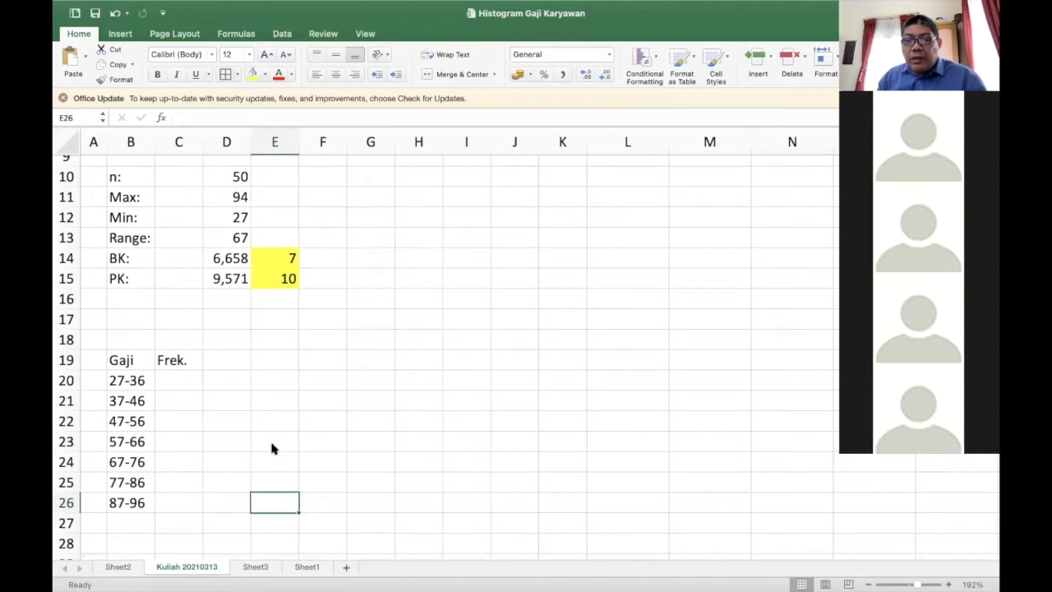
pyautogui.moveTo(185, 383); pyautogui.dragTo(181, 505)
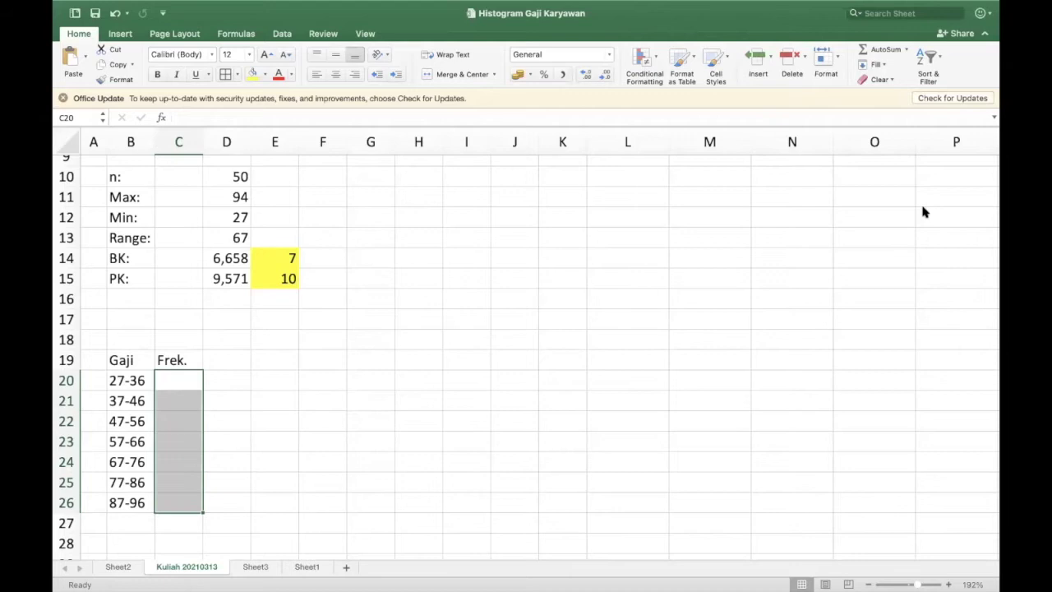
pyautogui.click(401, 432)
pyautogui.click(169, 380)
pyautogui.click(172, 415)
pyautogui.click(181, 500)
pyautogui.click(184, 480)
pyautogui.click(184, 441)
pyautogui.click(185, 419)
pyautogui.click(183, 380)
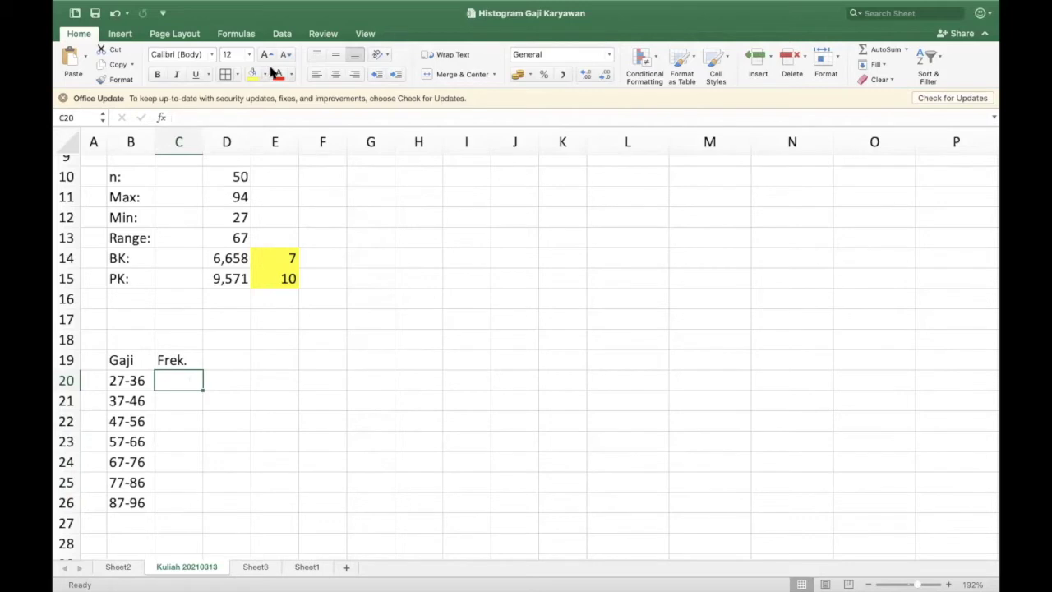
# Step: Set up a Data Analysis histogram with input range $B$3:$K$7, bin range $G$20:$G$26 and output to a range on the sheet
pyautogui.click(282, 35)
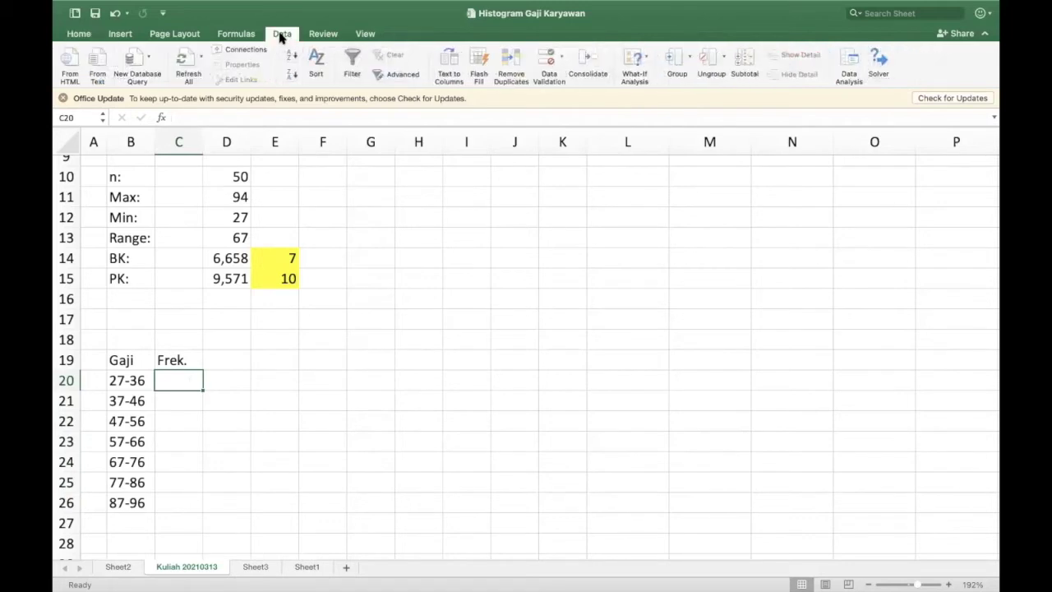
pyautogui.click(852, 73)
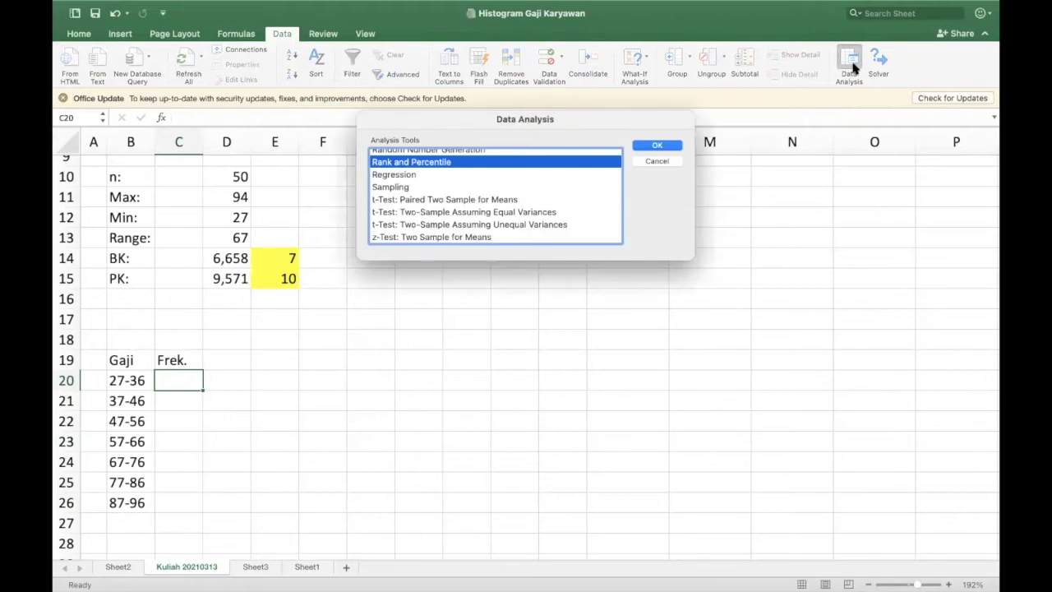
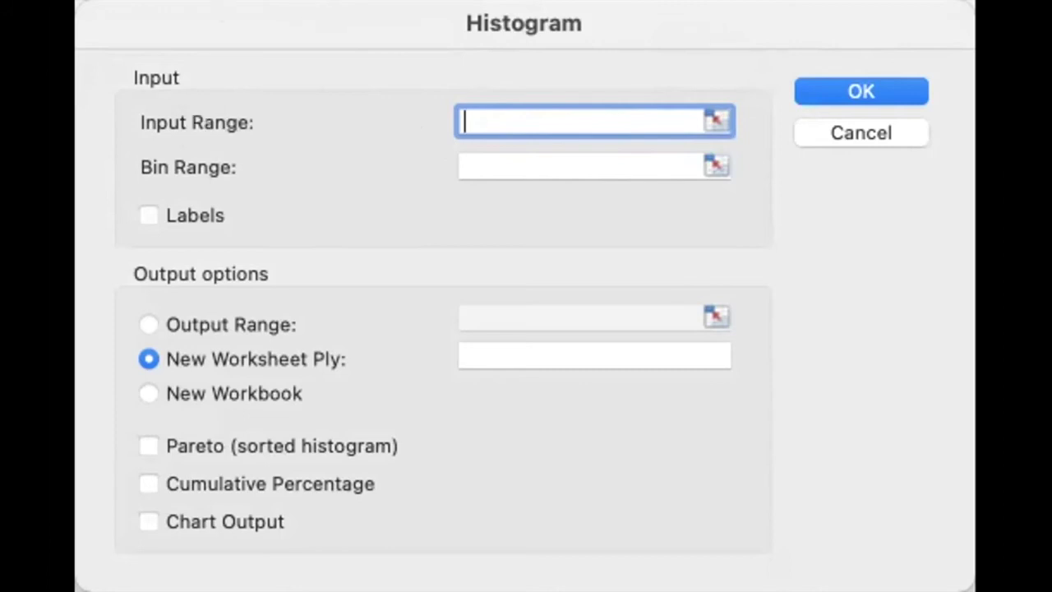
pyautogui.moveTo(17, 107); pyautogui.dragTo(98, 189)
pyautogui.moveTo(1, 328); pyautogui.dragTo(107, 343)
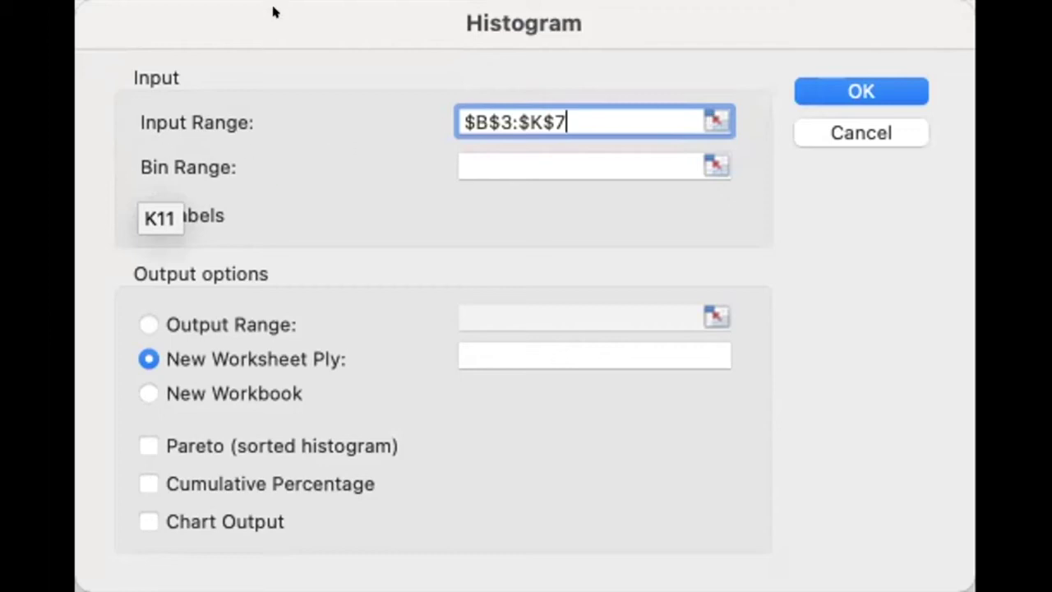
pyautogui.click(497, 149)
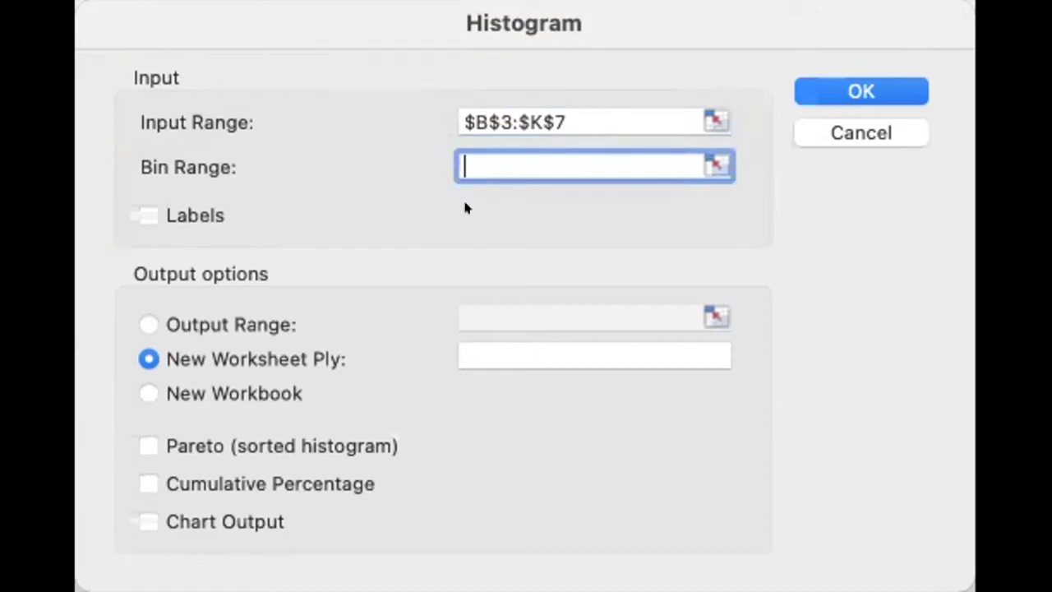
pyautogui.moveTo(526, 460); pyautogui.dragTo(526, 575)
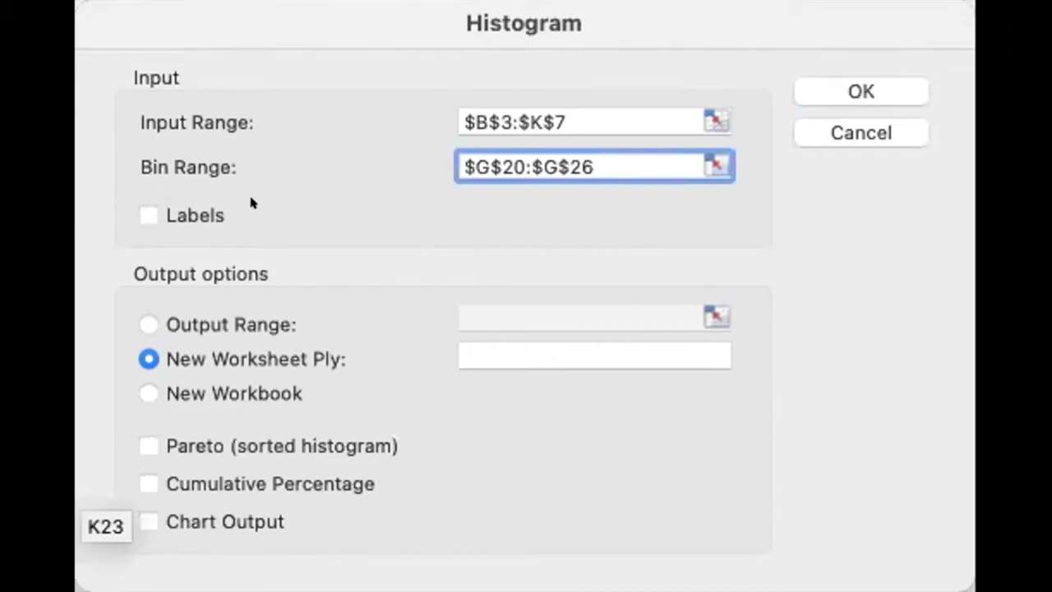
pyautogui.click(136, 317)
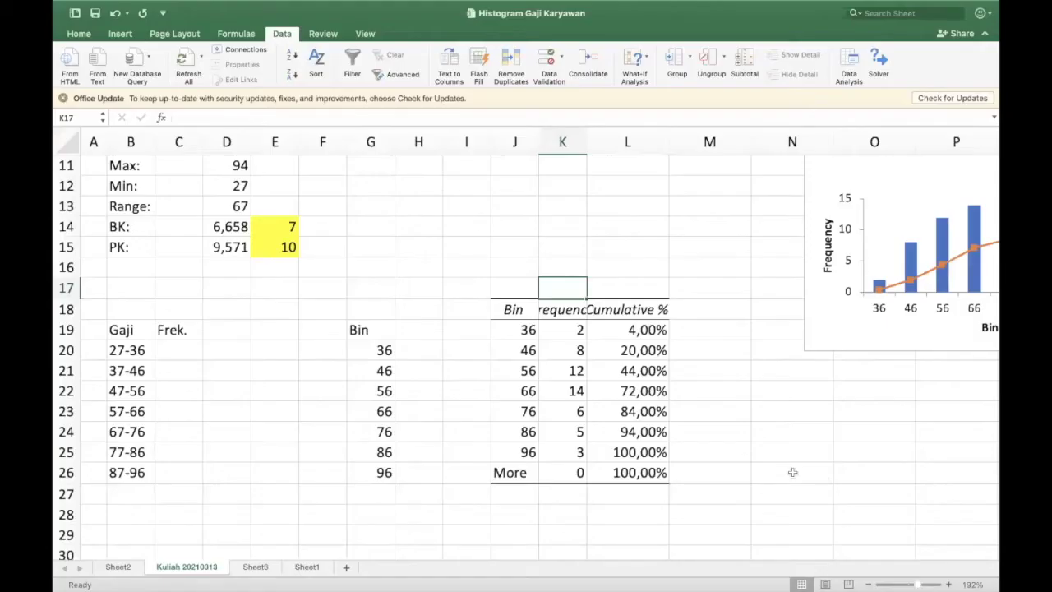
# Step: Reposition and resize the histogram chart so it sits beside the frequency table in J18:L26
pyautogui.moveTo(517, 306); pyautogui.dragTo(657, 477)
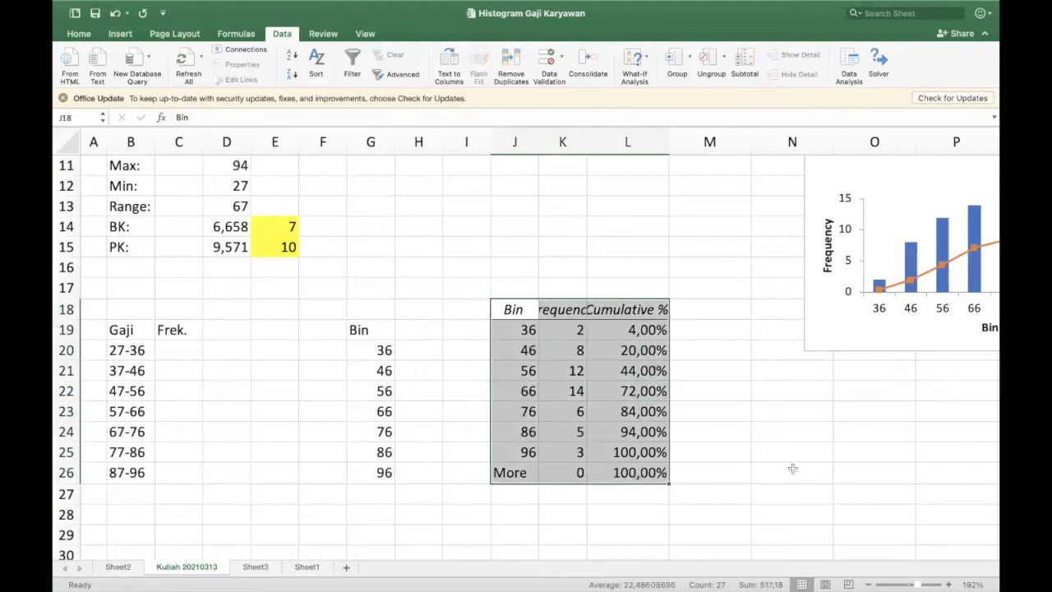
pyautogui.click(830, 426)
pyautogui.moveTo(825, 341); pyautogui.dragTo(665, 268)
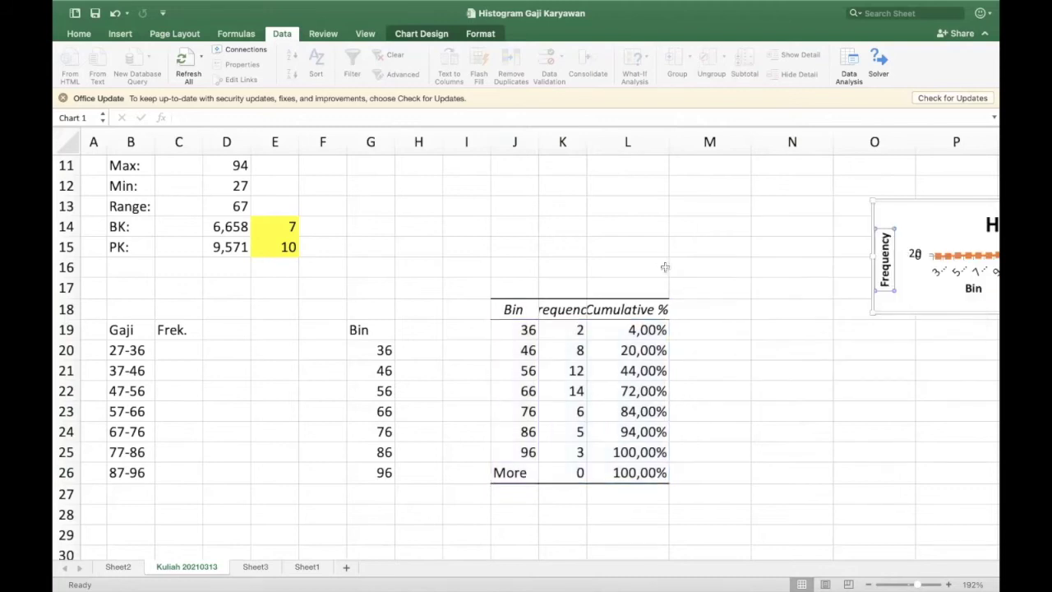
pyautogui.moveTo(872, 313); pyautogui.dragTo(731, 474)
# Step: Fill the histogram output table J18:L26 with light green and widen columns K and L to fit their headers
pyautogui.click(514, 309)
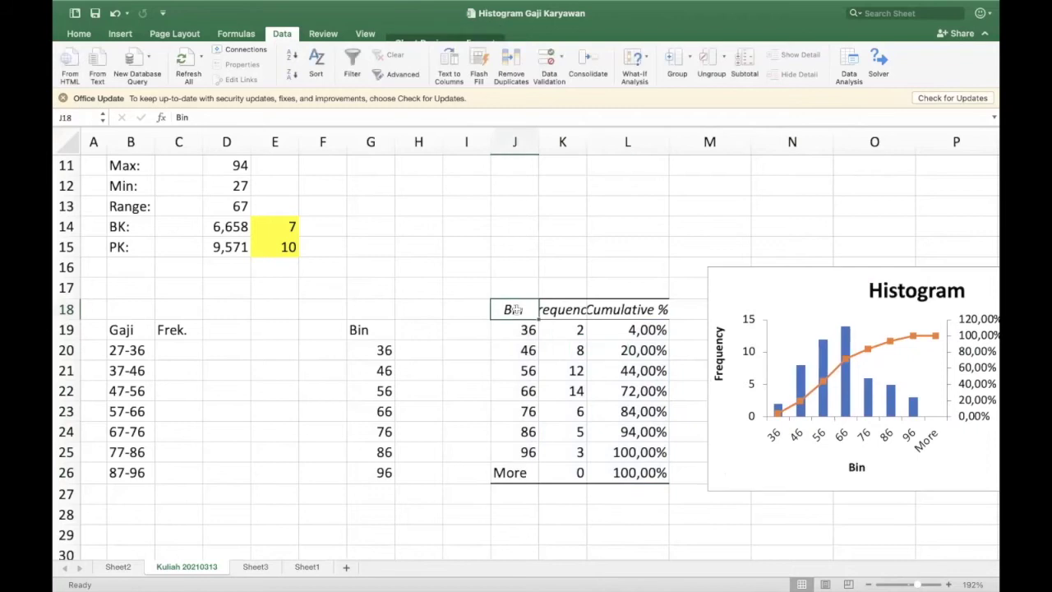
pyautogui.keyDown('shift'); pyautogui.click(648, 473); pyautogui.keyUp('shift')
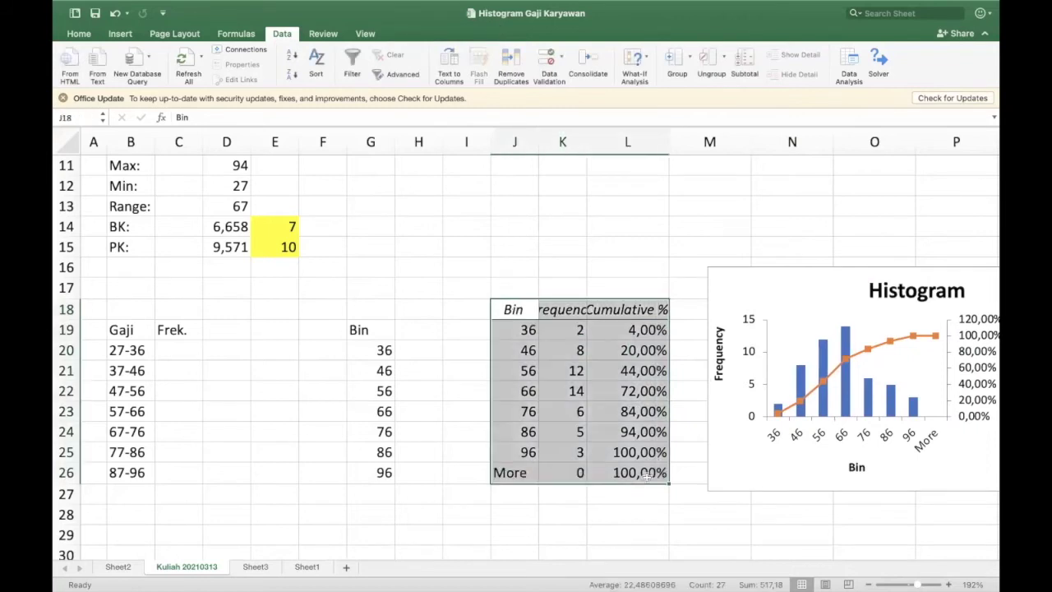
pyautogui.click(80, 35)
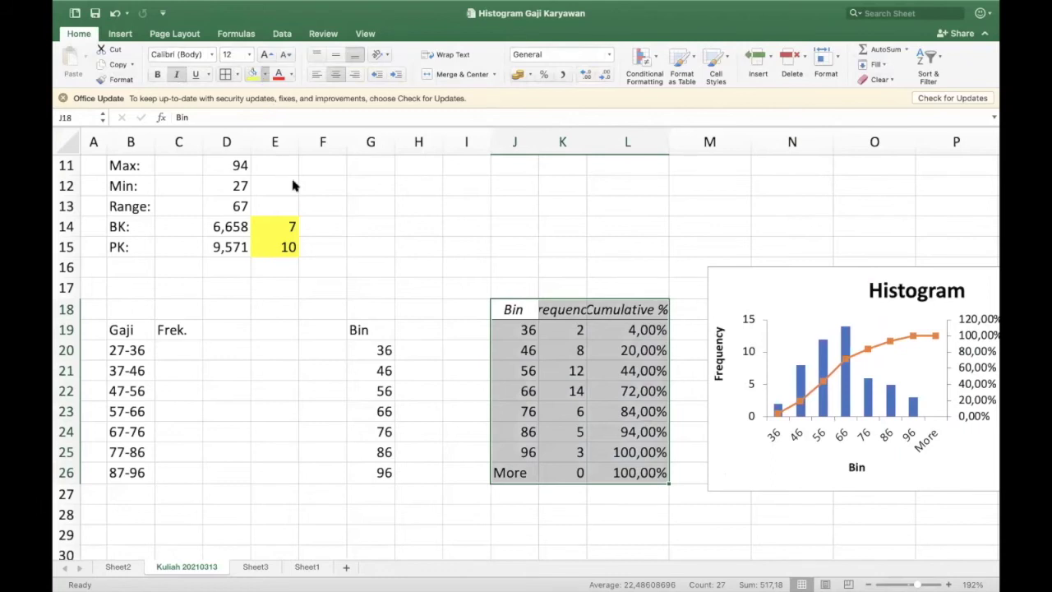
pyautogui.click(253, 74)
pyautogui.click(517, 204)
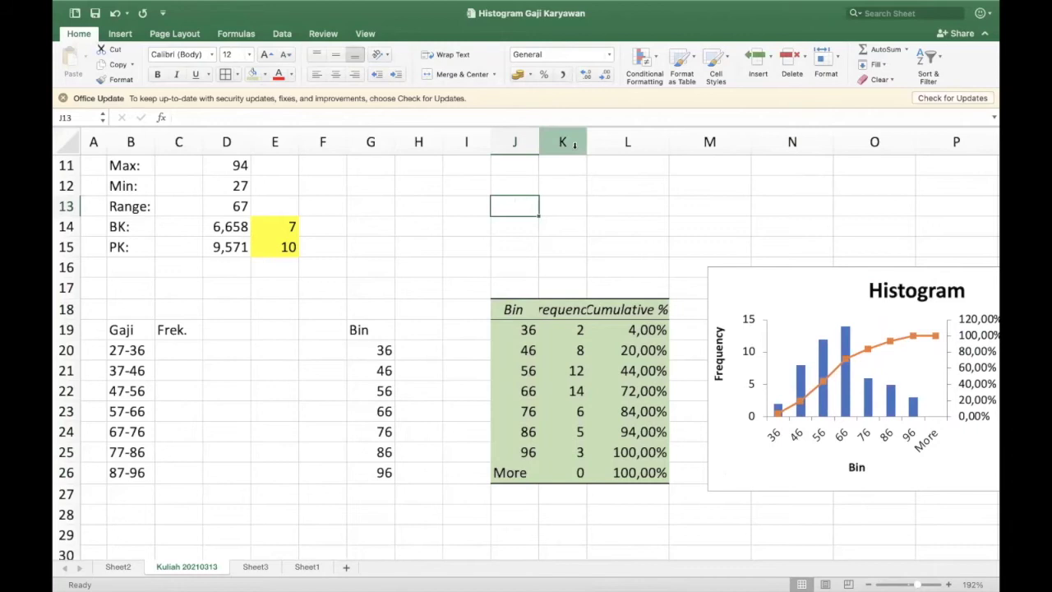
pyautogui.moveTo(587, 141); pyautogui.dragTo(629, 142)
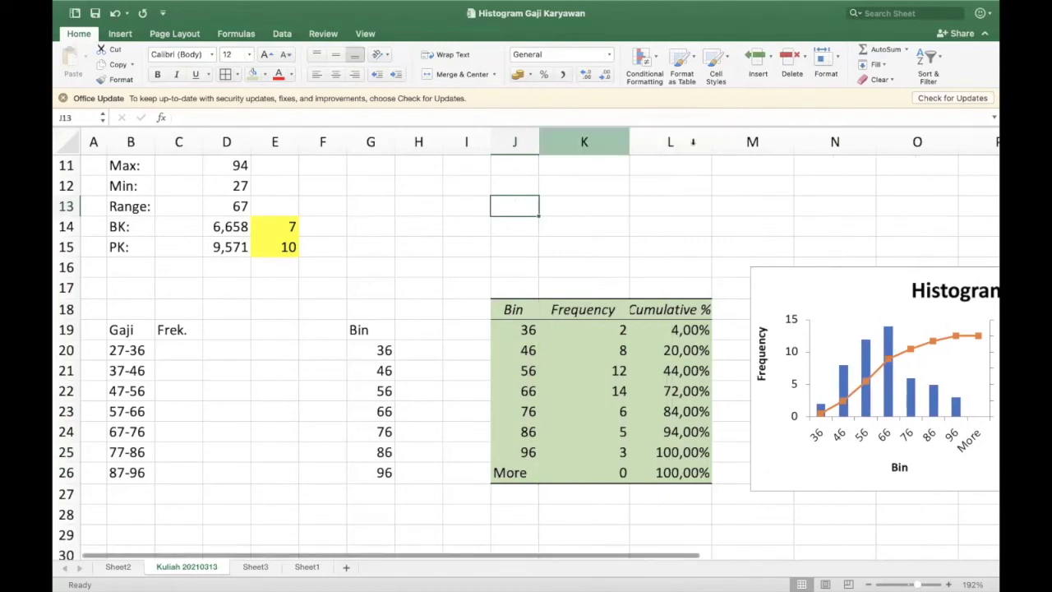
pyautogui.moveTo(713, 142); pyautogui.dragTo(722, 141)
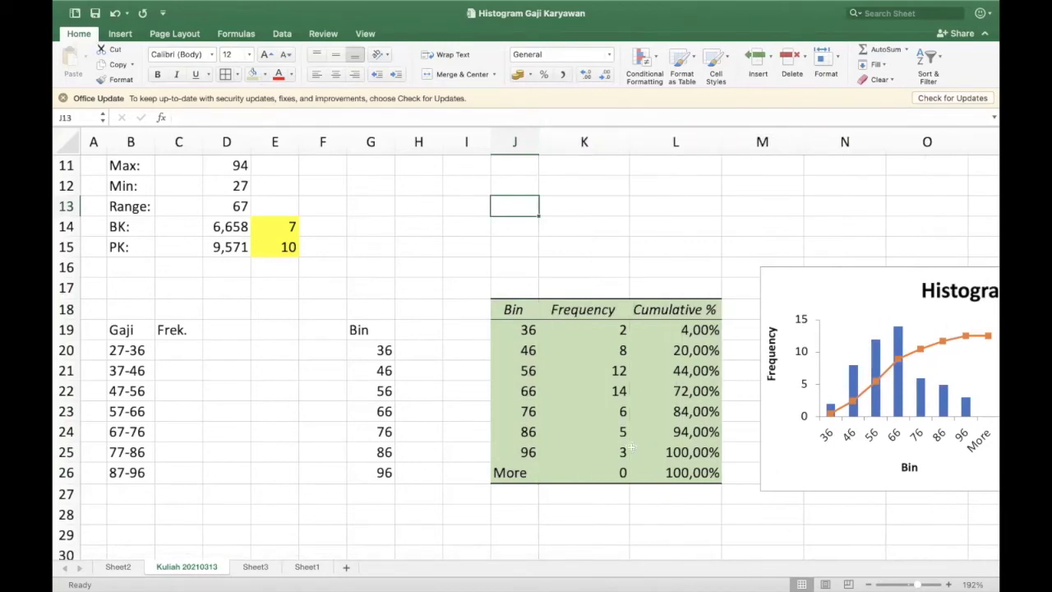
# Step: Examine the frequency of each bin in K19:K25 of the histogram output table
pyautogui.click(584, 328)
pyautogui.moveTo(584, 328); pyautogui.dragTo(584, 451)
pyautogui.scroll(-1, 584, 453)
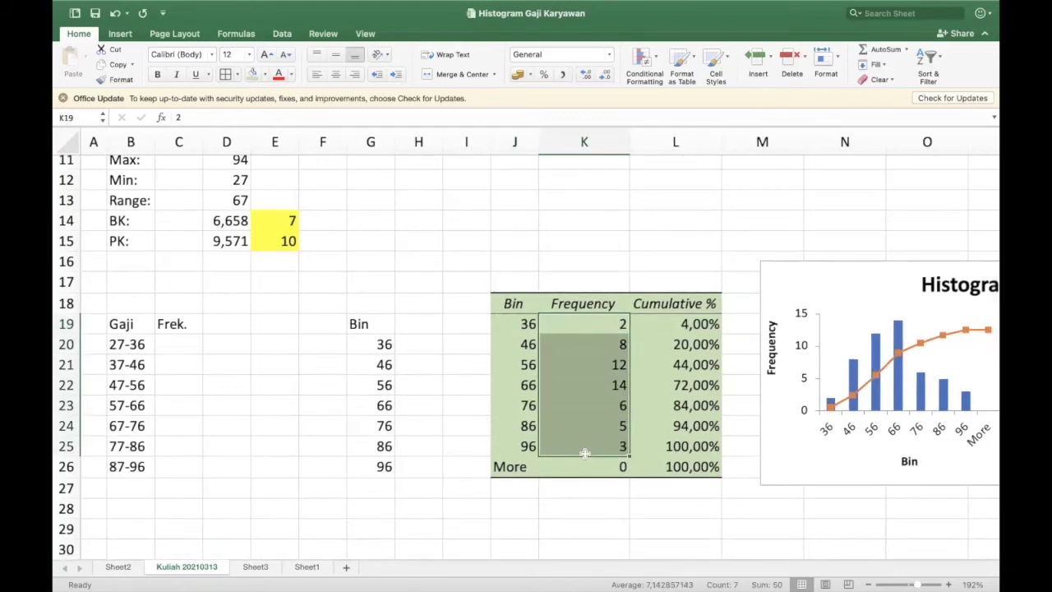
pyautogui.click(572, 383)
pyautogui.click(603, 327)
pyautogui.click(605, 345)
pyautogui.click(608, 365)
pyautogui.click(612, 386)
pyautogui.click(610, 412)
pyautogui.click(611, 428)
pyautogui.click(615, 450)
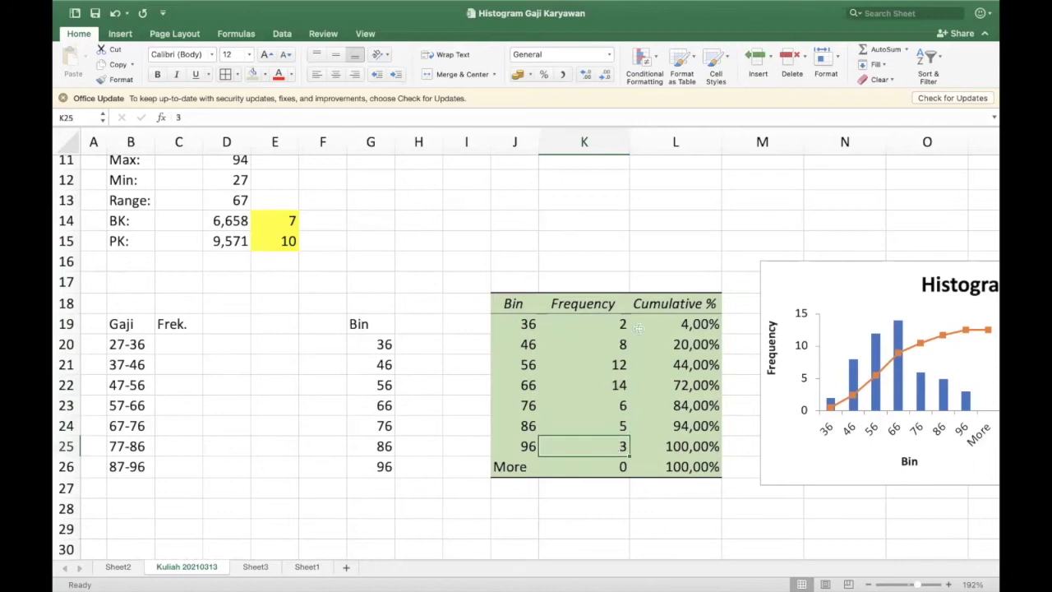
# Step: Copy the histogram frequencies K19:K25 into the Frek. column of the class interval table, C20:C26
pyautogui.moveTo(615, 325); pyautogui.dragTo(616, 445)
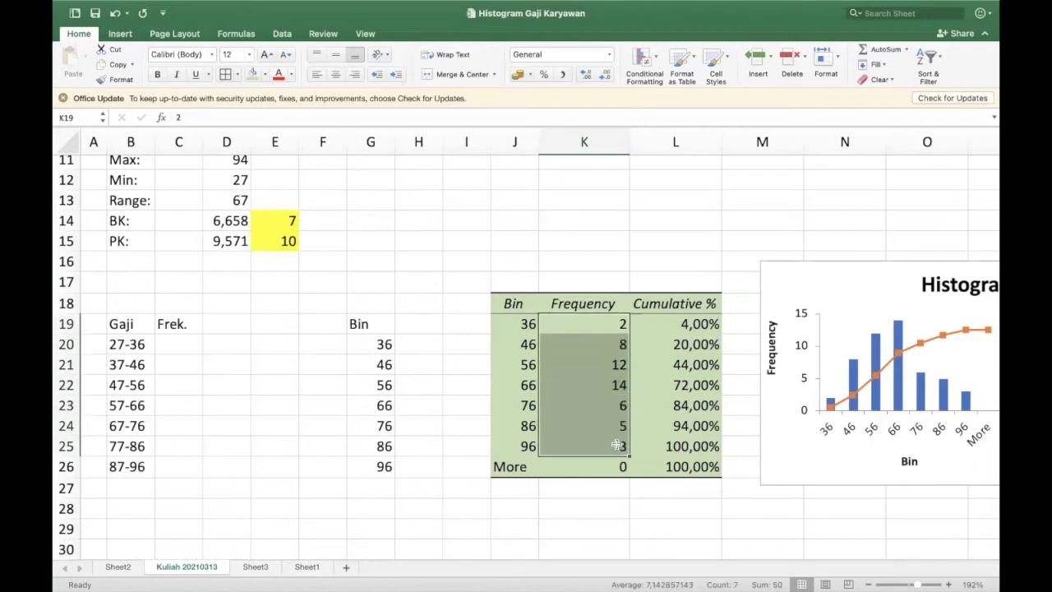
pyautogui.press('super+c')
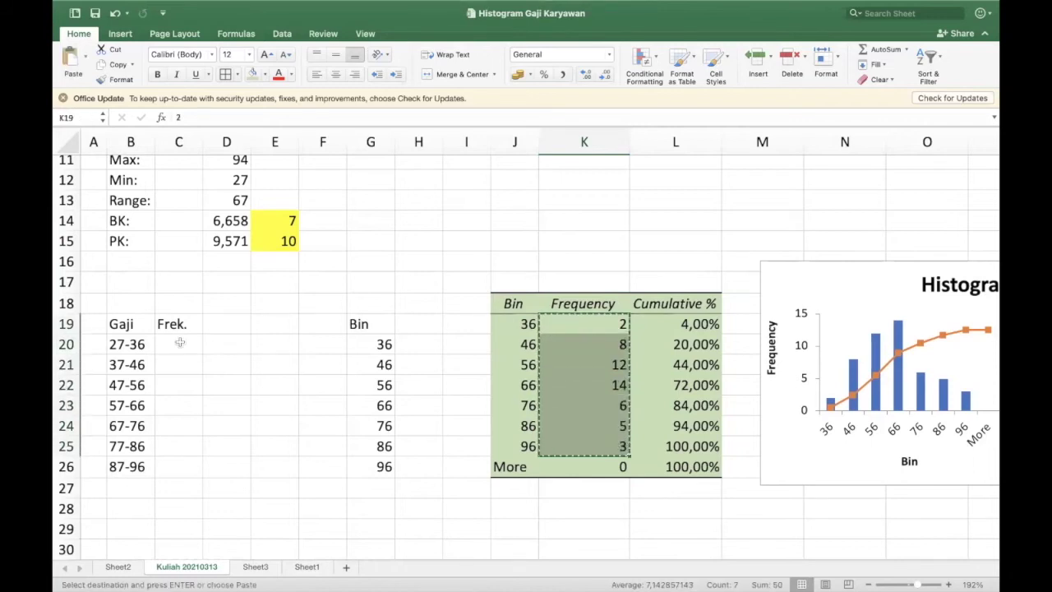
pyautogui.click(179, 343)
pyautogui.press('super+v')
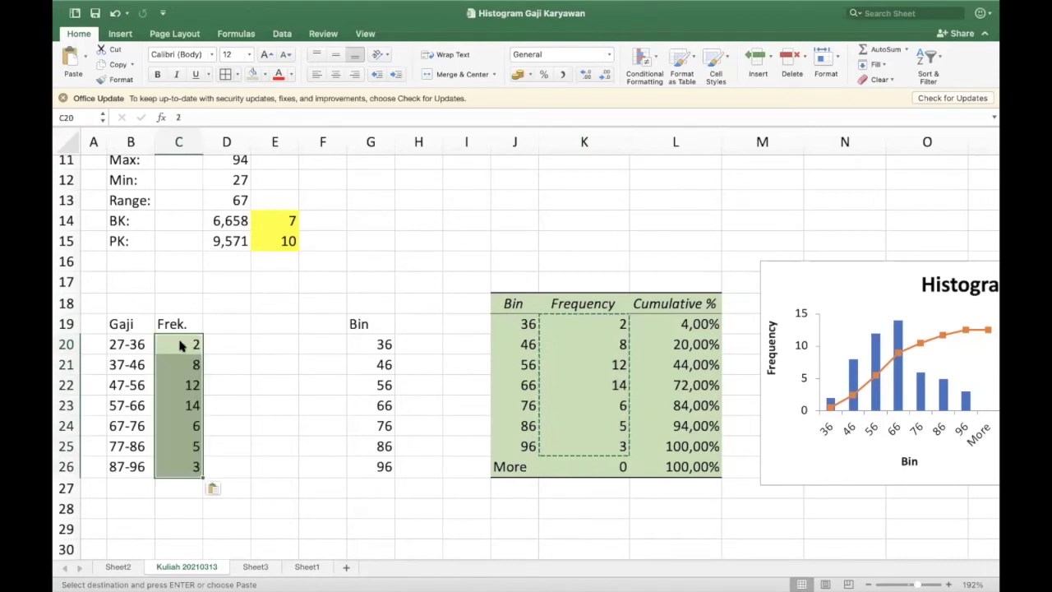
pyautogui.press('Escape')
pyautogui.click(223, 342)
pyautogui.click(282, 314)
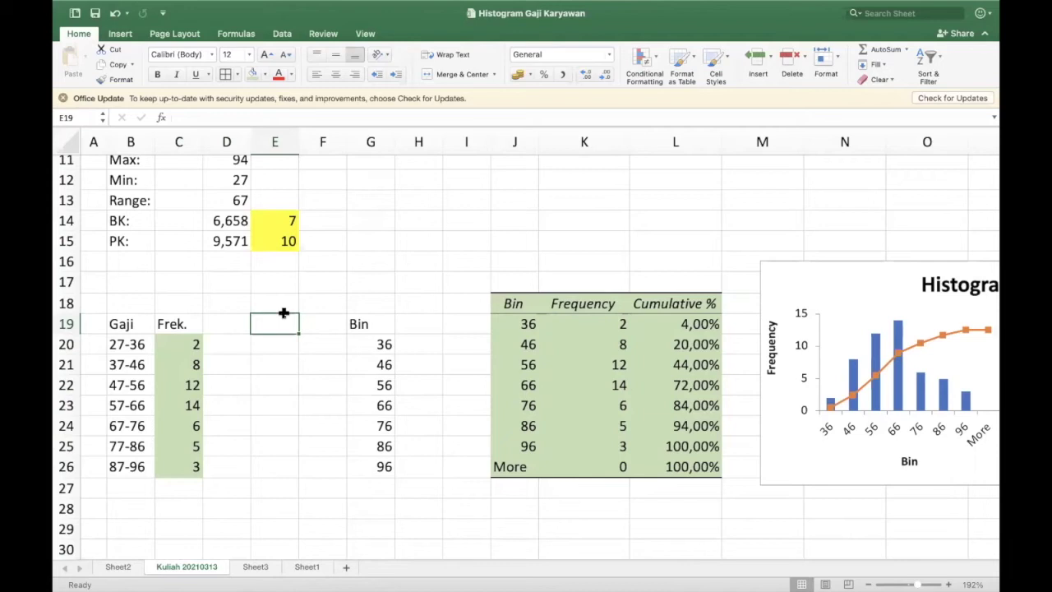
# Step: Compare the frequencies in C20:C26 with the Frequency column K19:K25 of the histogram output
pyautogui.click(194, 364)
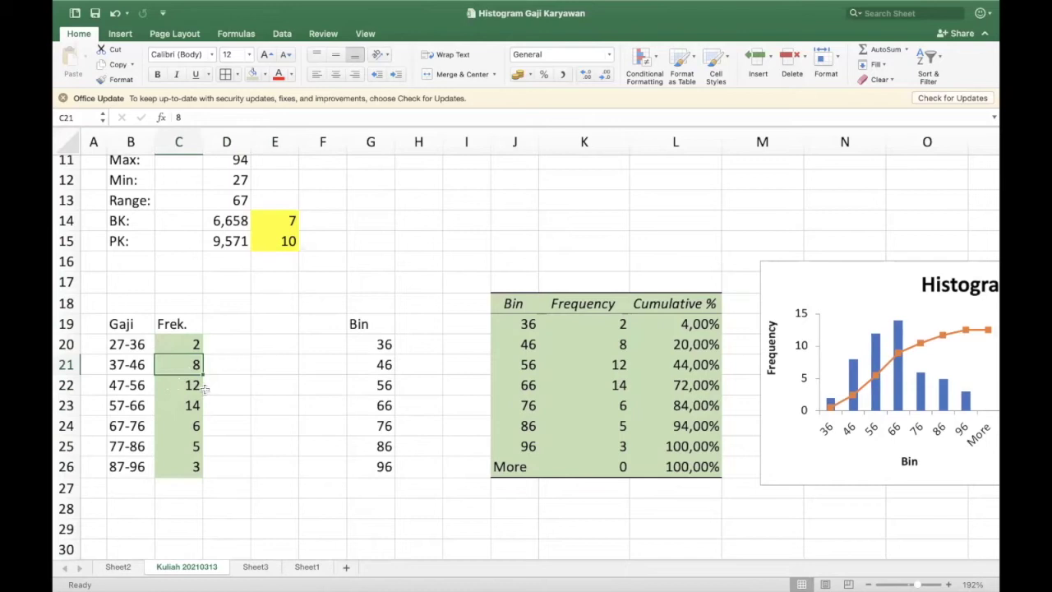
pyautogui.click(216, 345)
pyautogui.moveTo(183, 345); pyautogui.dragTo(176, 465)
pyautogui.click(258, 406)
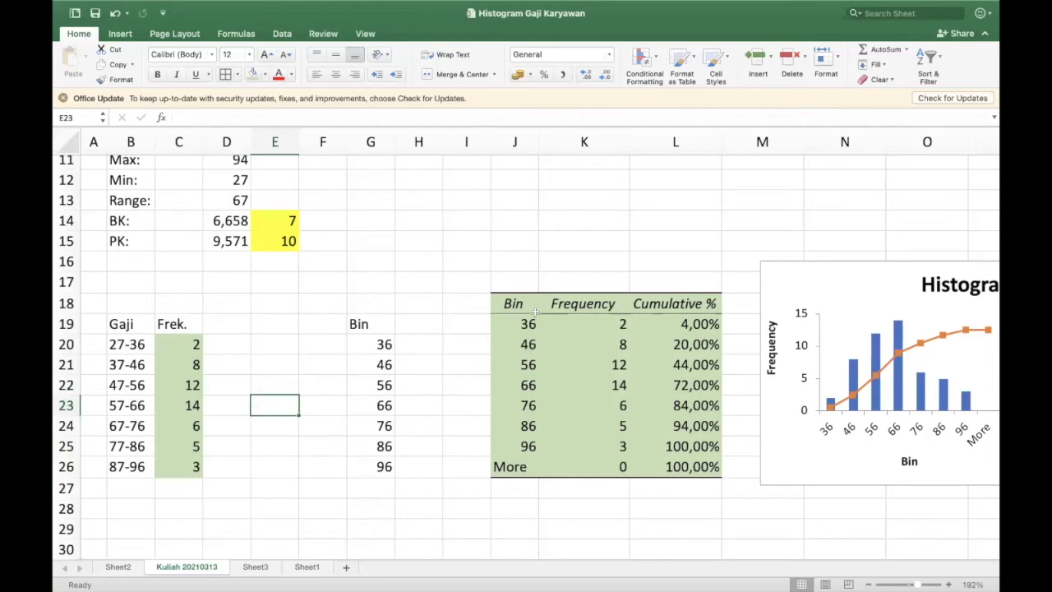
pyautogui.moveTo(598, 322); pyautogui.dragTo(609, 444)
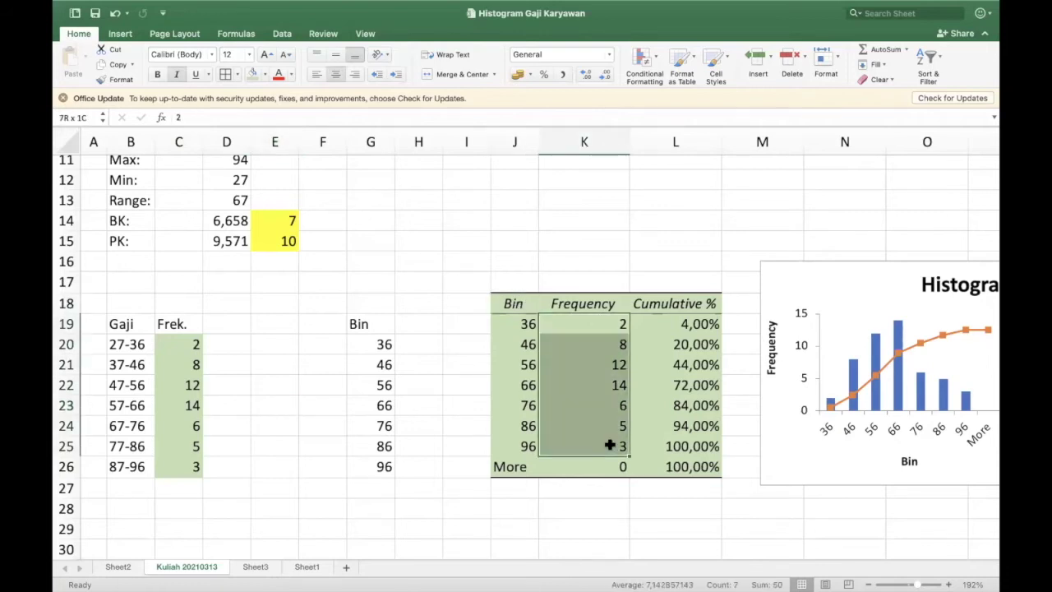
pyautogui.click(621, 338)
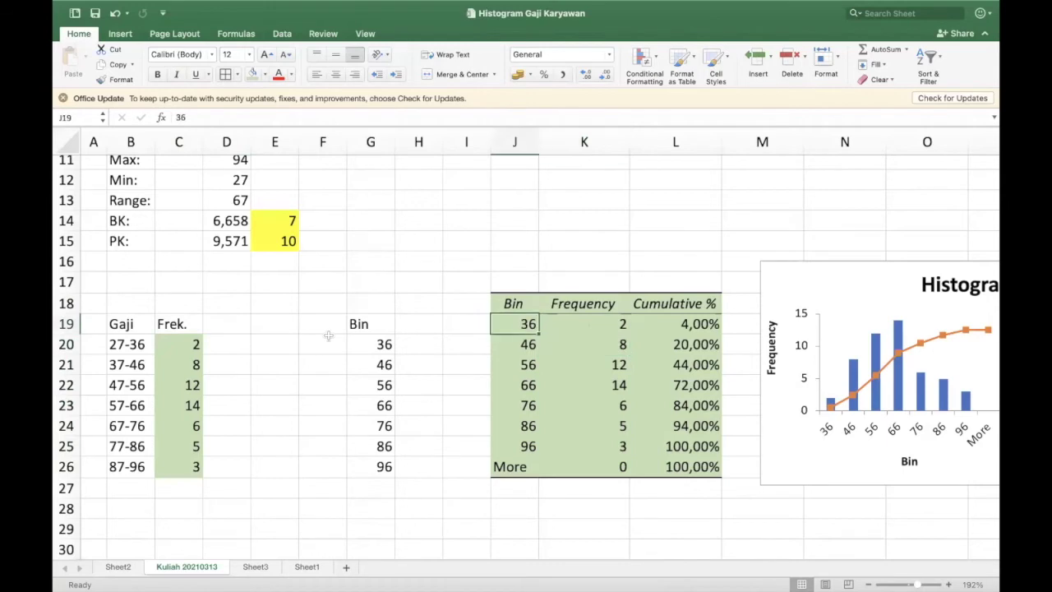
pyautogui.click(618, 324)
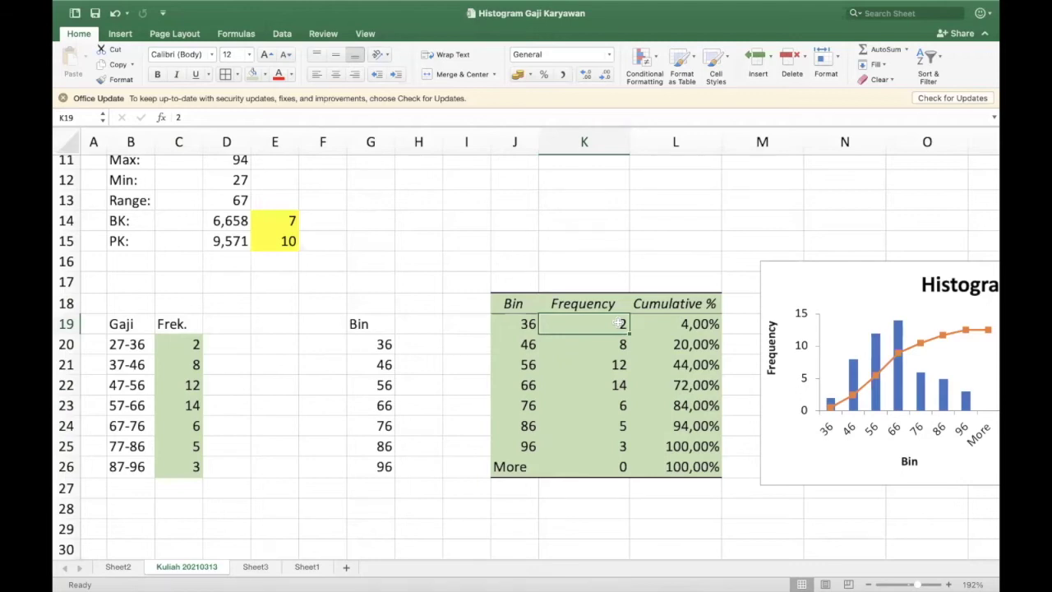
# Step: Narrow column K so the last column of the salary data table is closer in width to its neighbours
pyautogui.scroll(5, 618, 324)
pyautogui.scroll(-5, 618, 322)
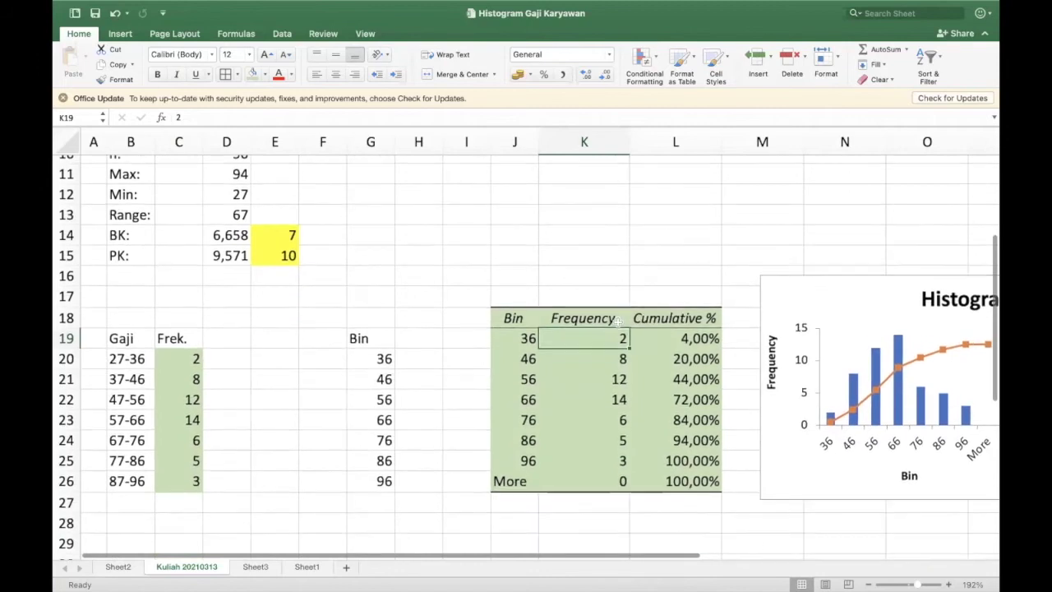
pyautogui.scroll(5, 618, 322)
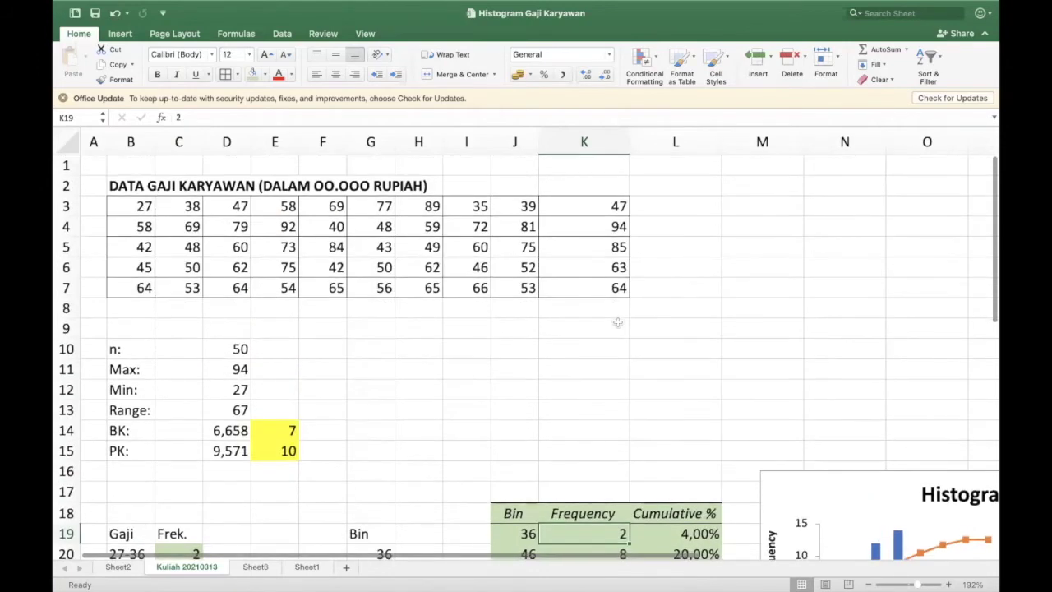
pyautogui.scroll(-3, 618, 322)
pyautogui.scroll(3, 618, 322)
pyautogui.moveTo(624, 143); pyautogui.dragTo(598, 146)
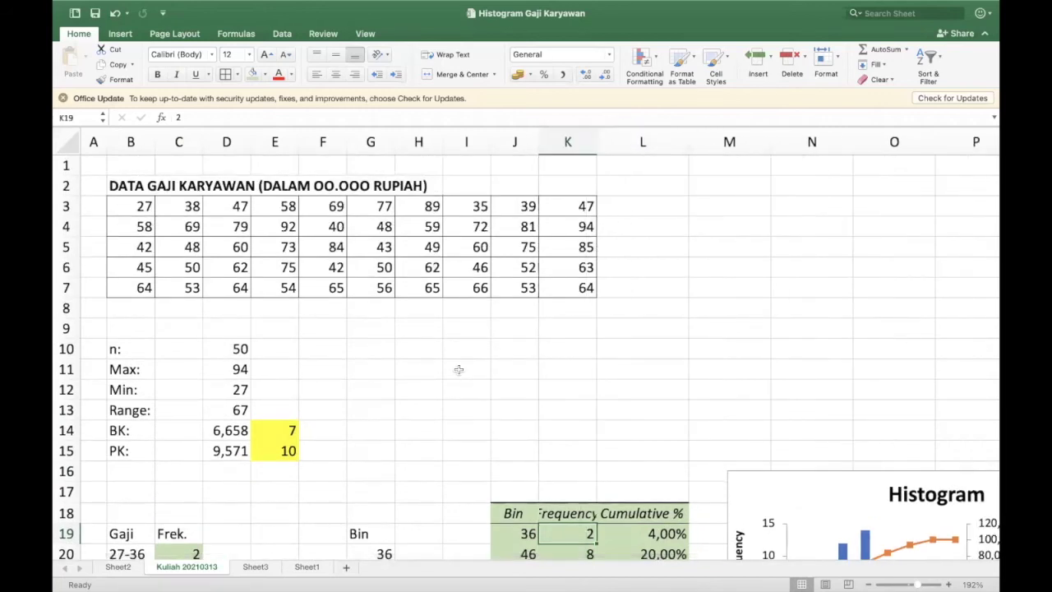
pyautogui.scroll(-6, 457, 369)
pyautogui.scroll(2, 458, 369)
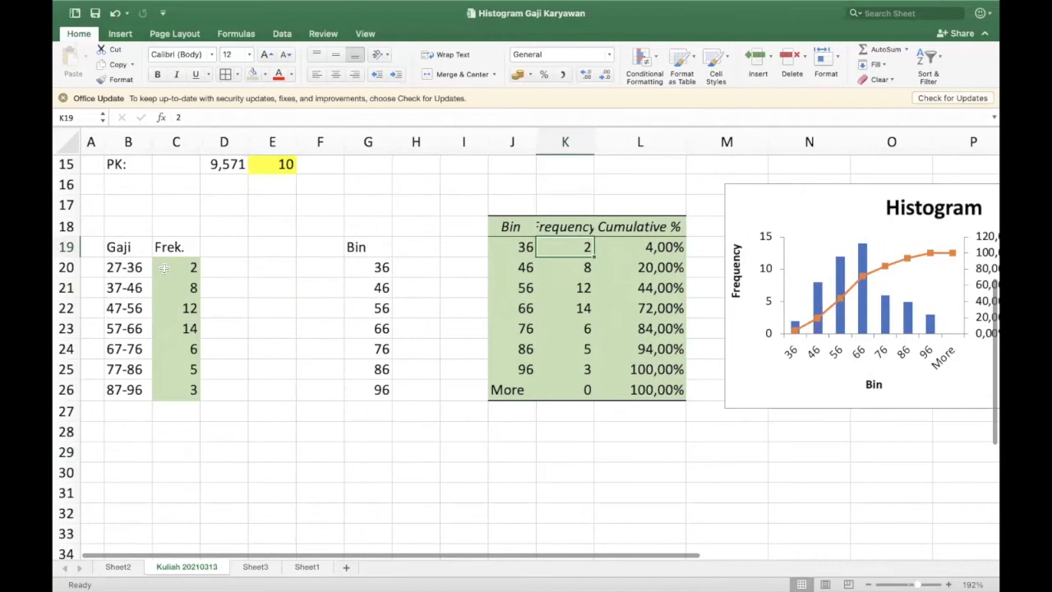